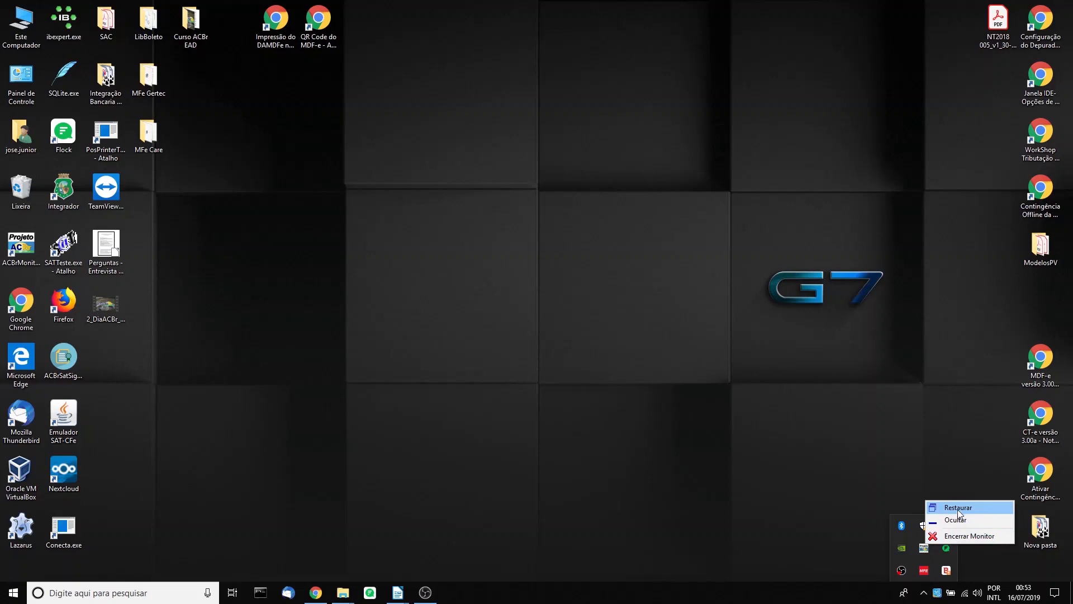
Step: Restore the ACBrMonitorPLUS window and open its configuration on the Monitor settings
left_click(958, 509)
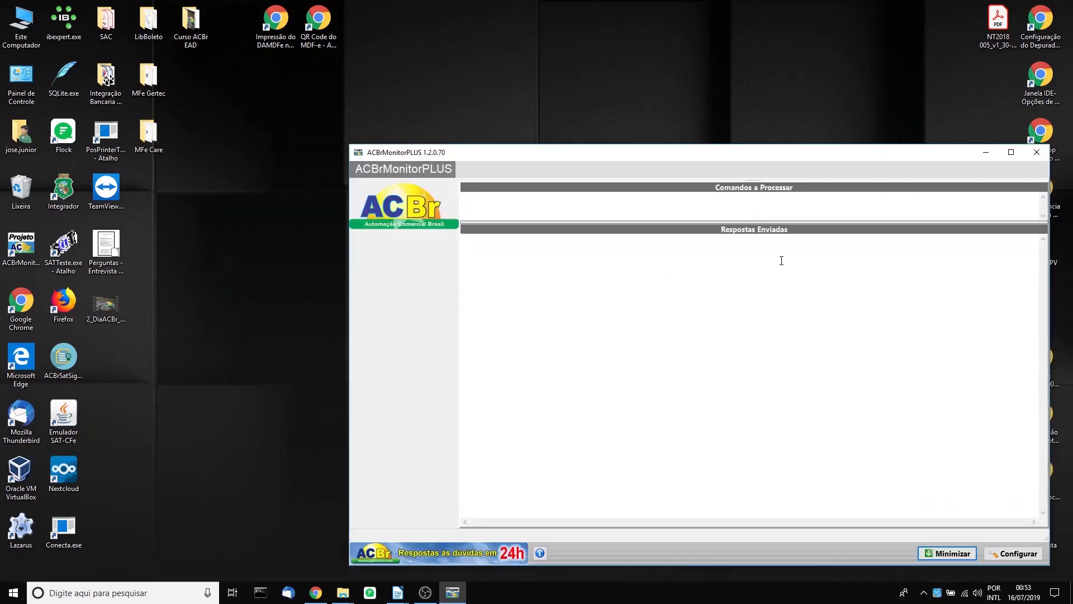
left_click(1013, 553)
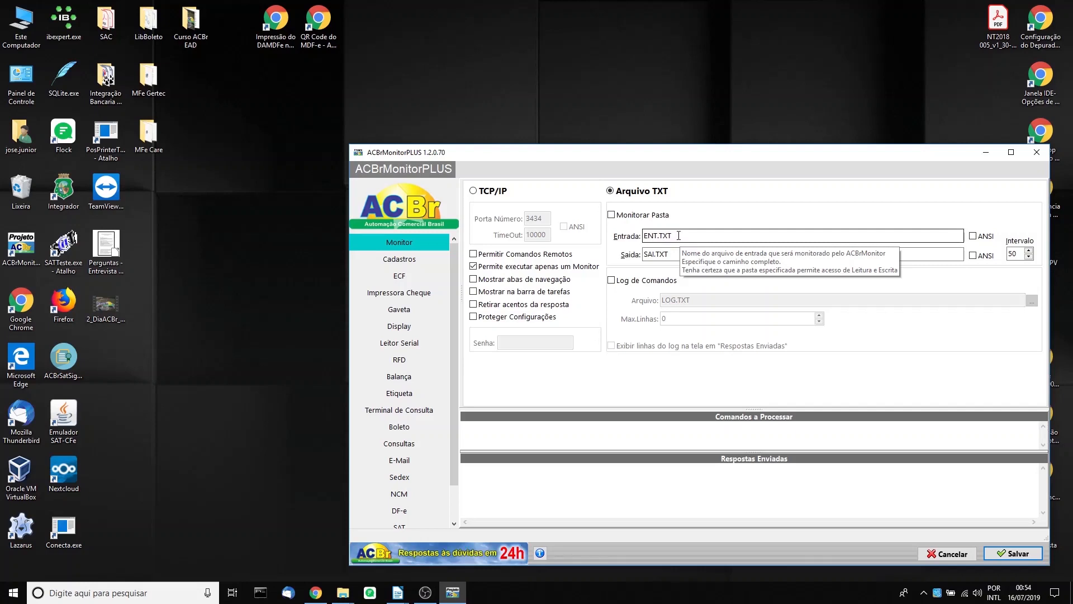
Step: Open the C:\ACBrMonitorPLUS folder in File Explorer and look through its files
double_click(22, 33)
left_click(448, 397)
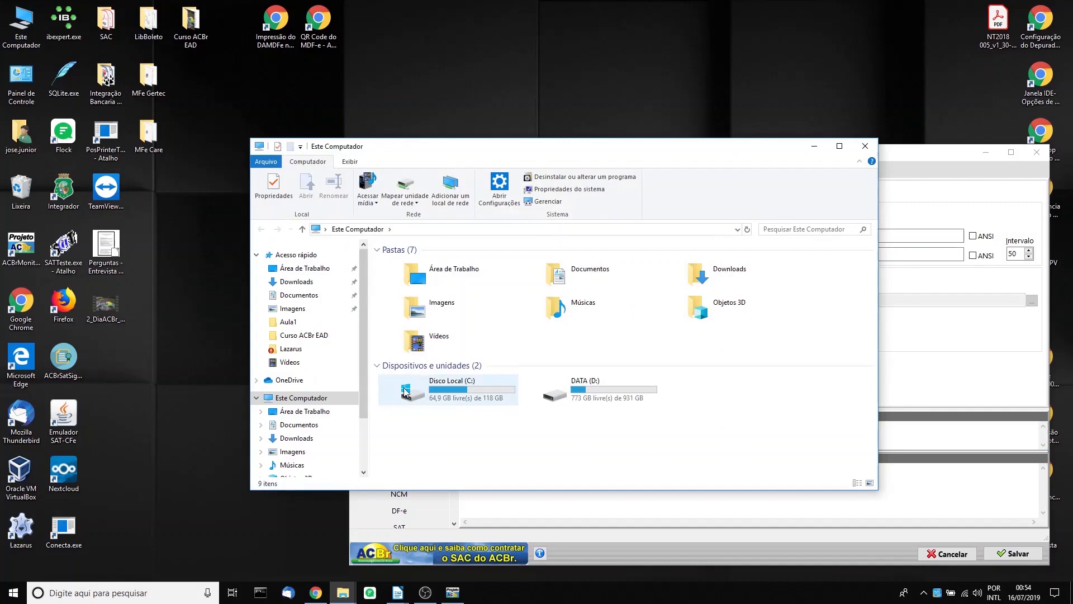
double_click(448, 395)
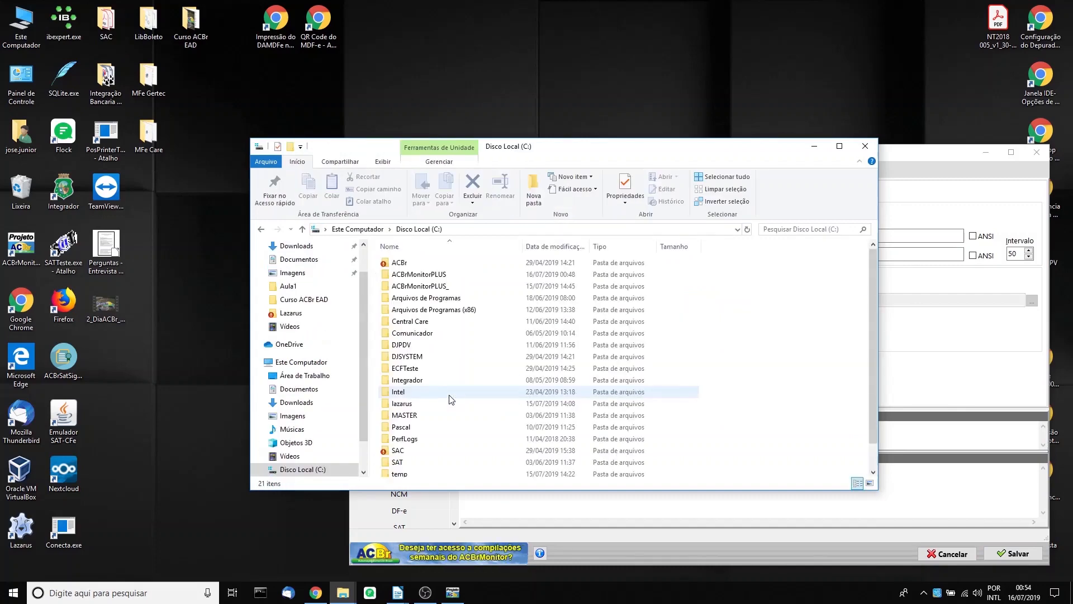
double_click(435, 276)
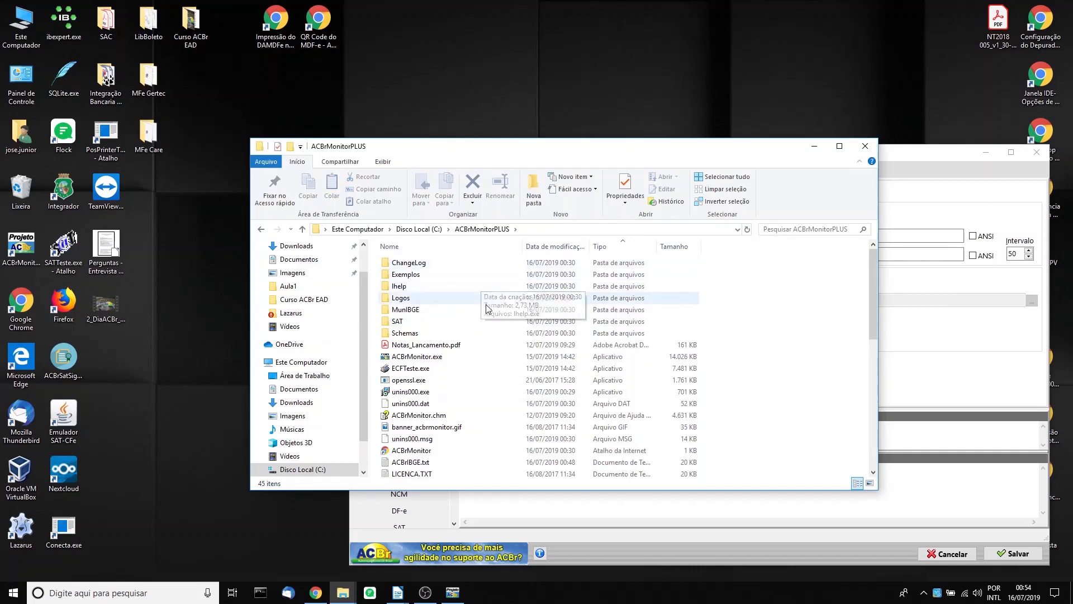
scroll(487, 311, "down", 6)
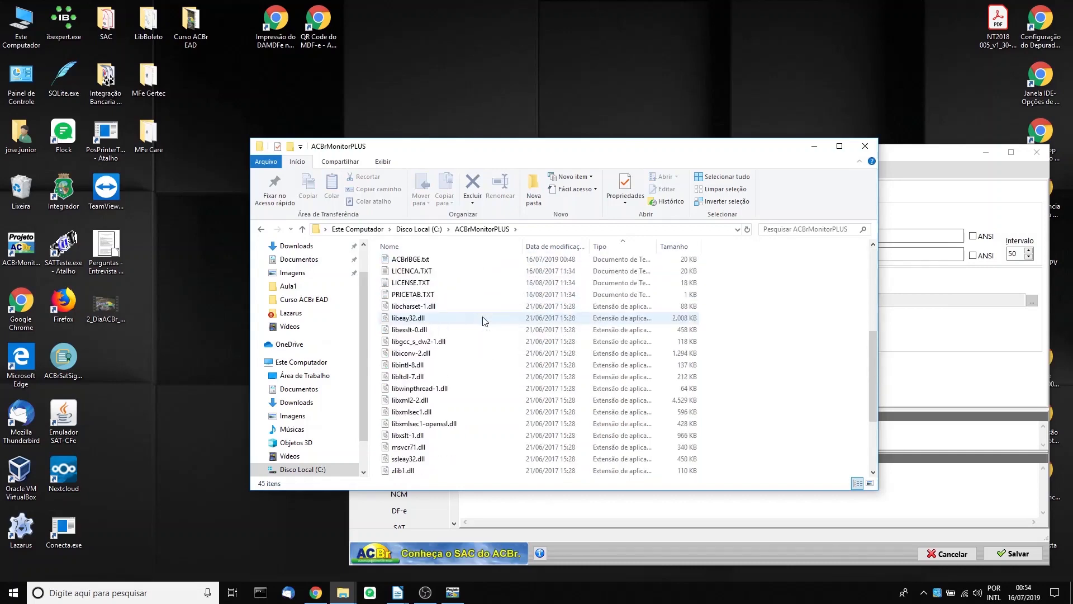
scroll(485, 321, "down", 3)
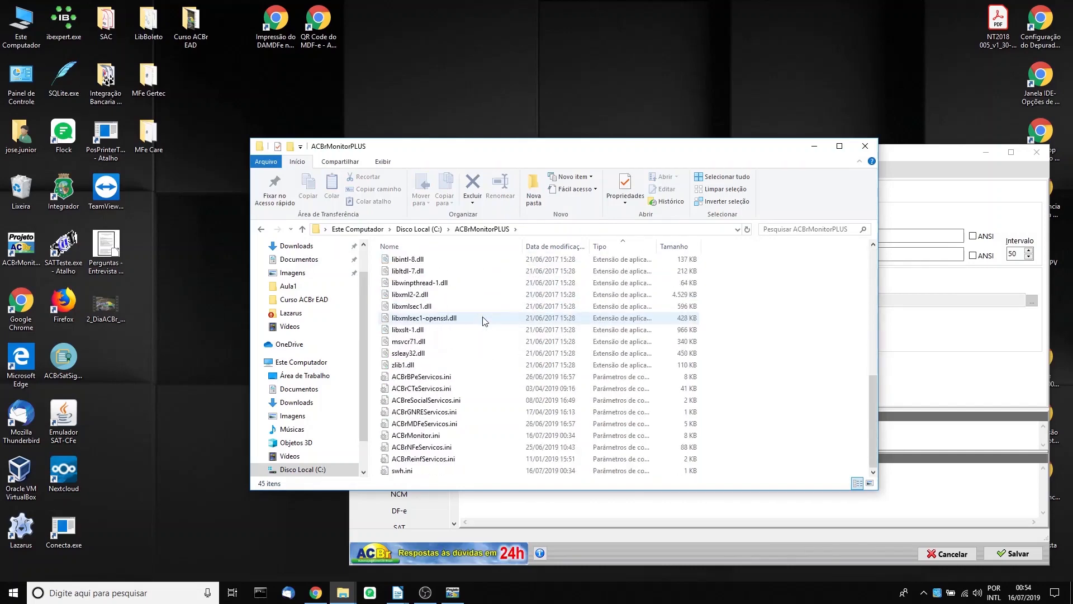
scroll(464, 366, "up", 6)
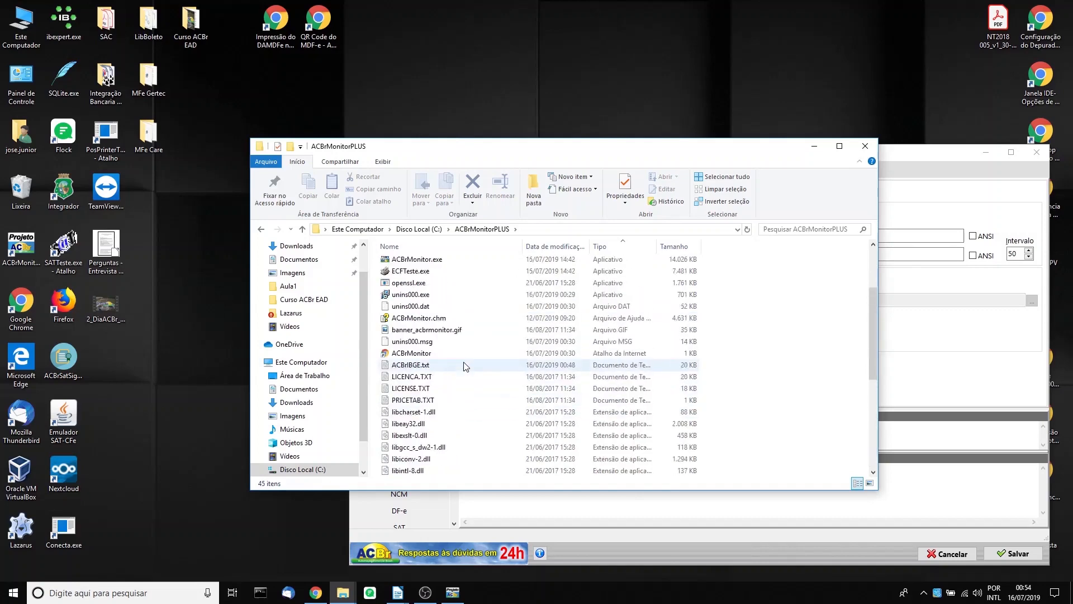
scroll(464, 367, "up", 3)
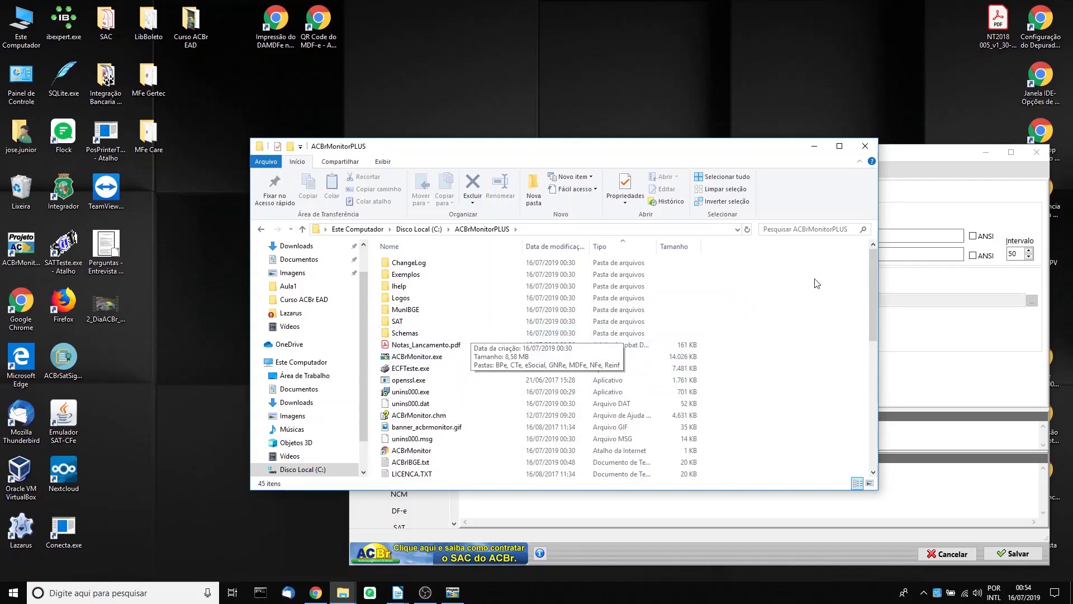
mouse_move(872, 271)
left_mouse_down()
mouse_move(877, 300)
mouse_move(878, 274)
mouse_move(882, 288)
left_mouse_up()
scroll(634, 324, "down", 1)
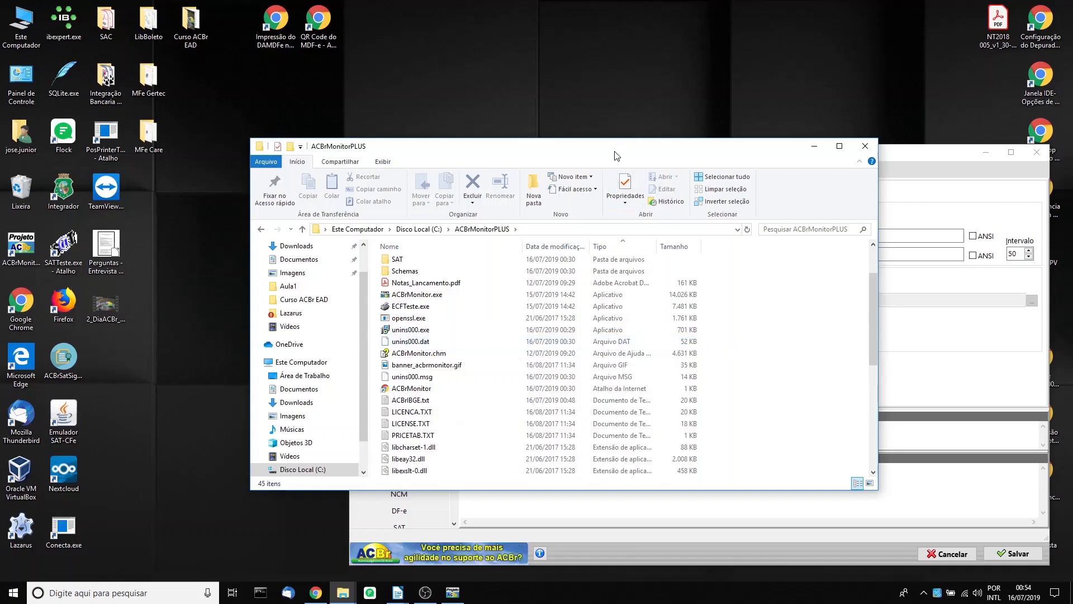
Step: Move and narrow the File Explorer window so the monitor's Entrada and Saída file settings can be seen beside it
left_click_drag(617, 156, 406, 139)
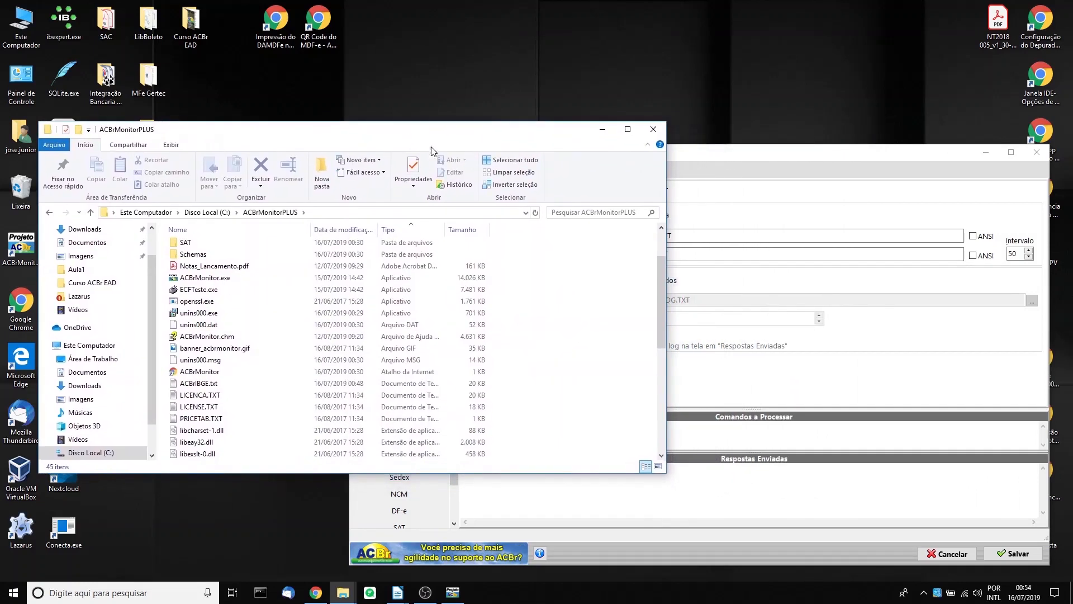
left_click_drag(667, 240, 595, 233)
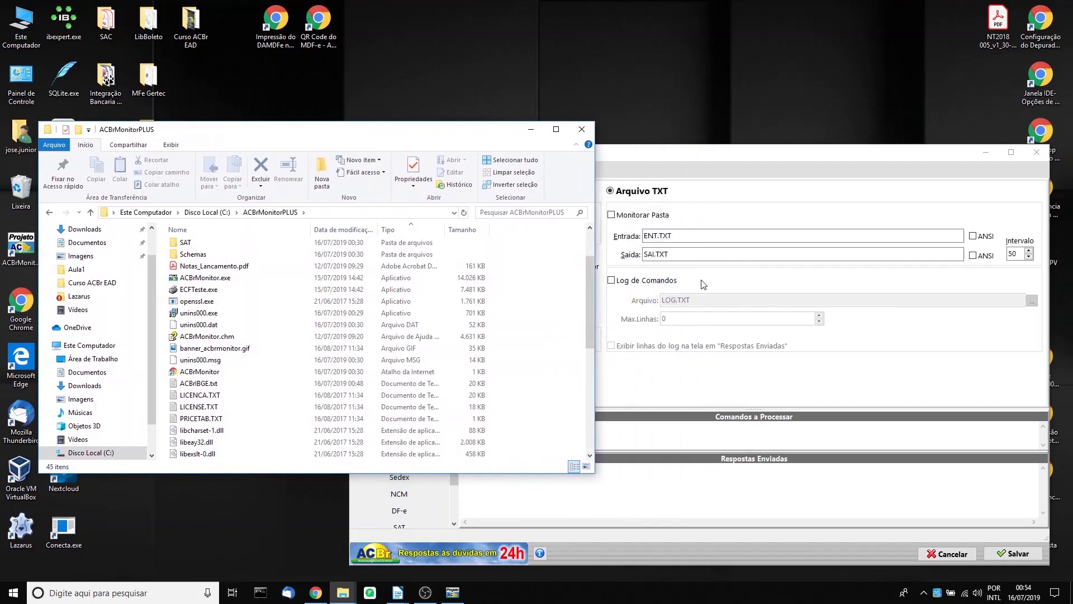
left_click(650, 256)
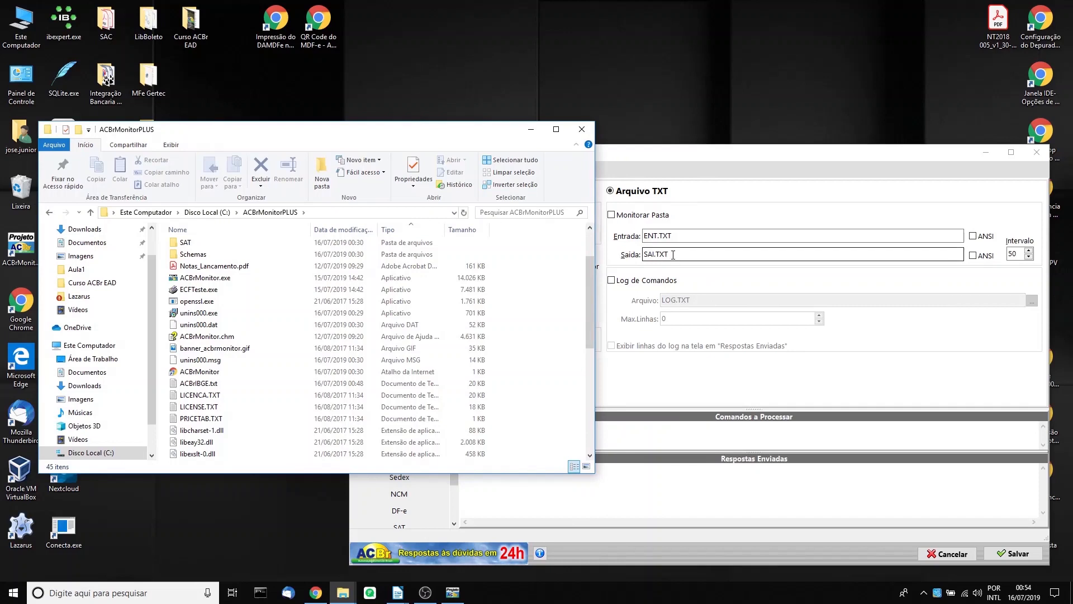
mouse_move(673, 255)
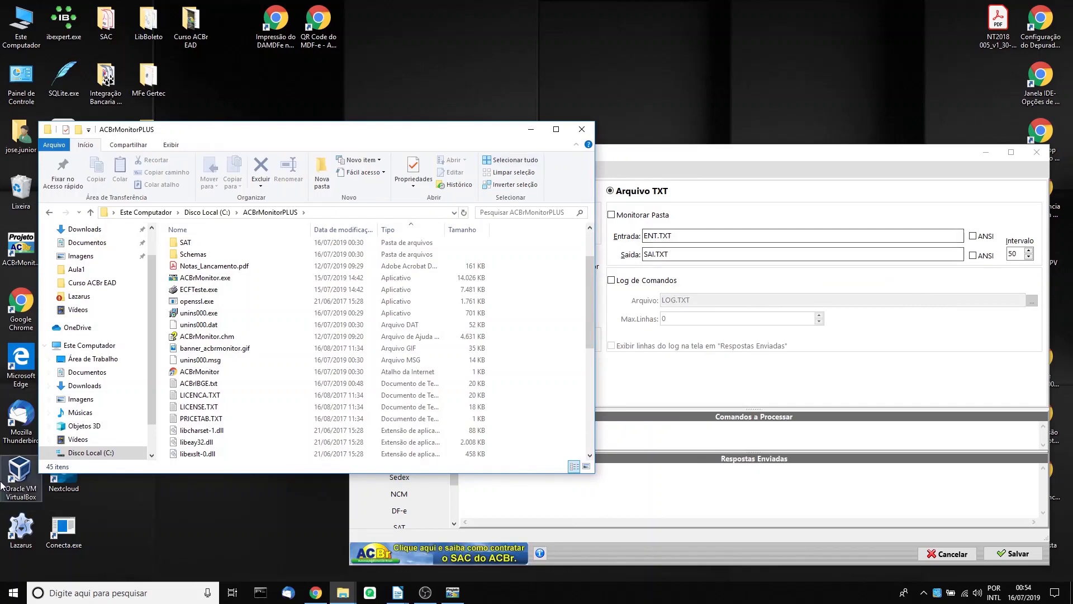
Step: Find and open Notepad (Bloco de Notas) with an empty document
left_click(13, 592)
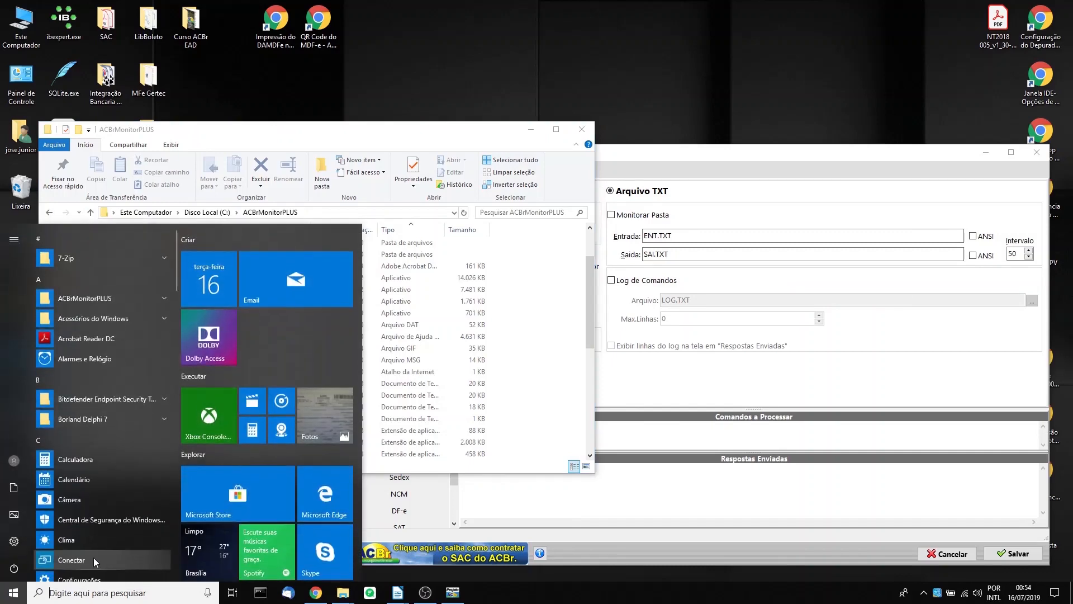
type("note")
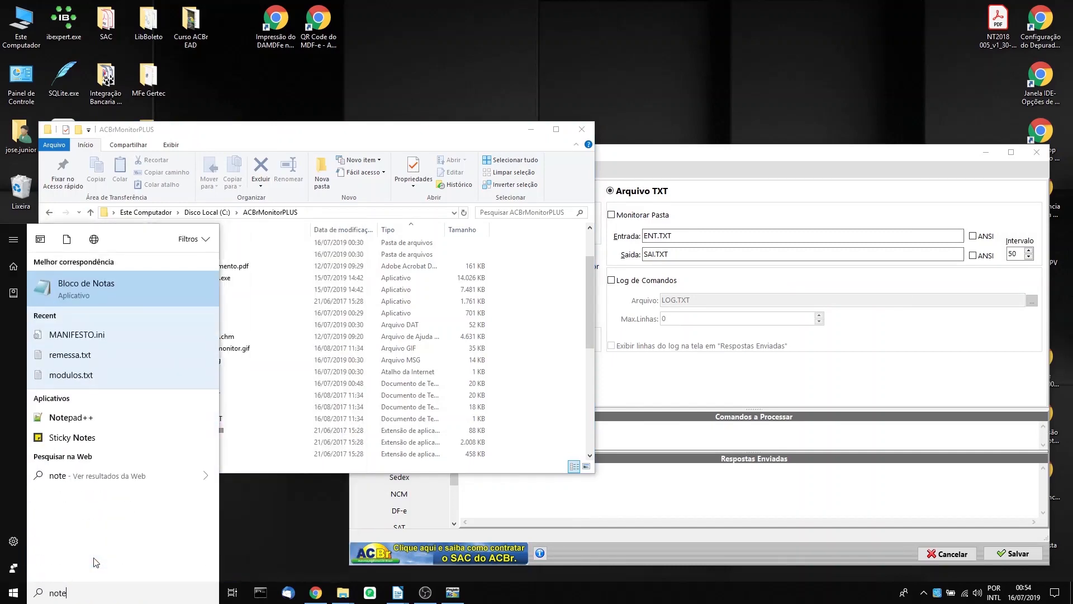
key("Return")
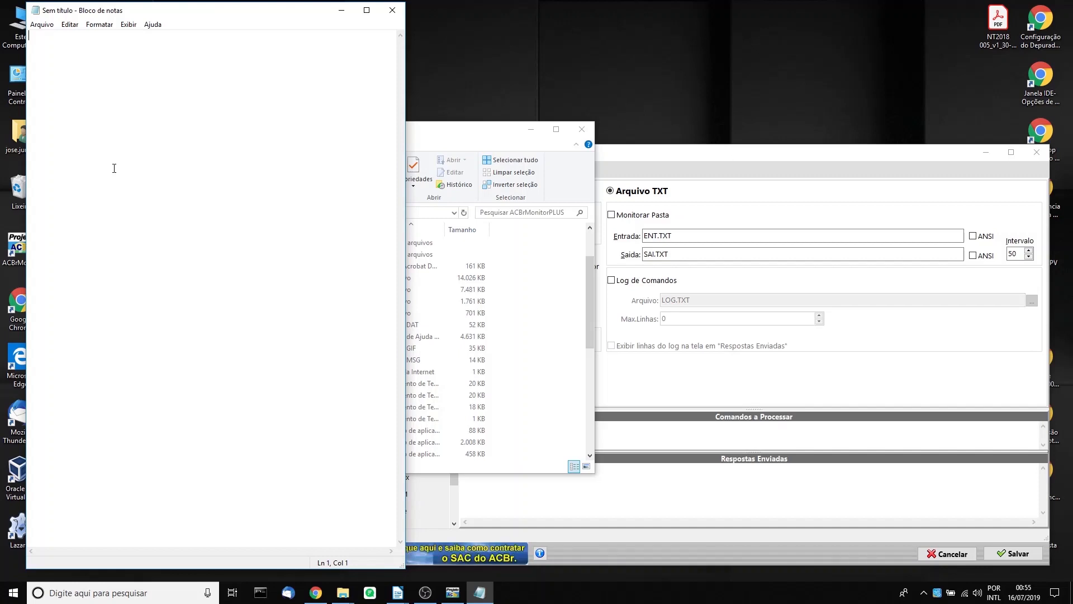
Step: Write the command ACBr.datahora in the empty document, without parentheses
type("ACBr")
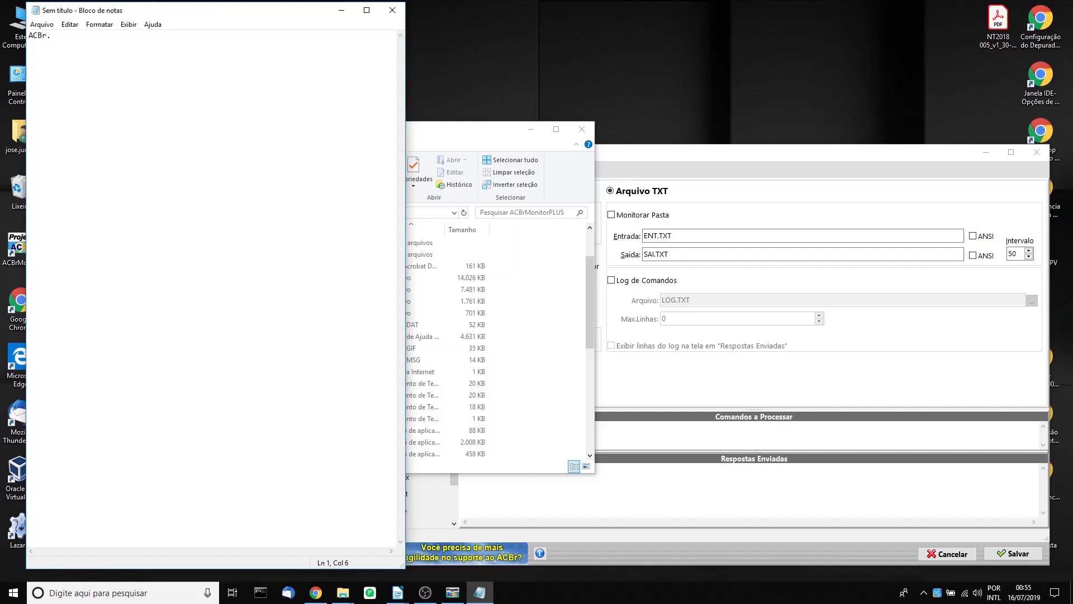
type(".datahot")
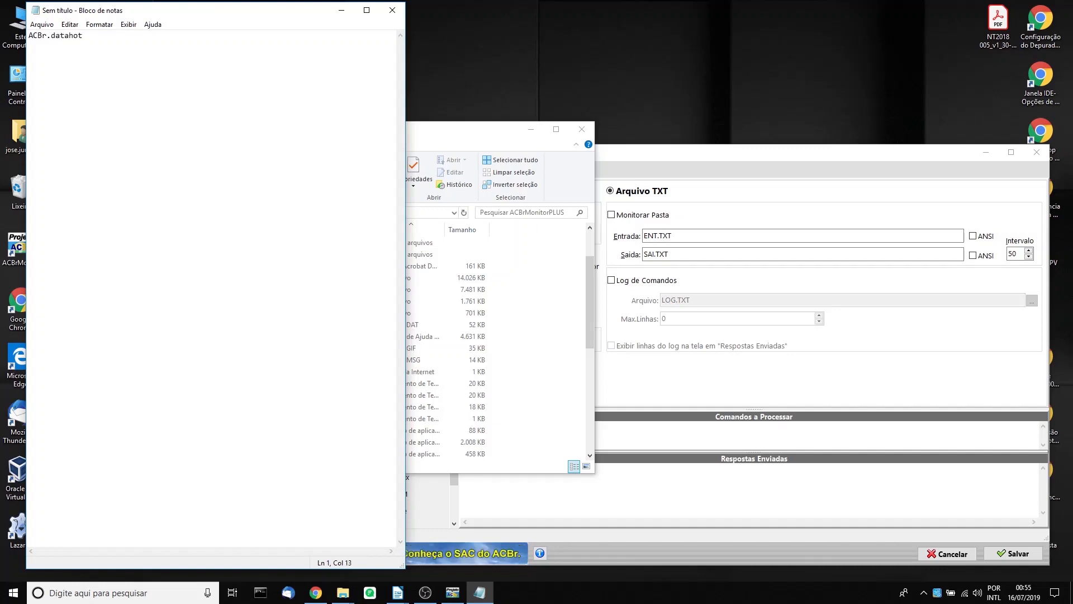
key("BackSpace")
type("ra")
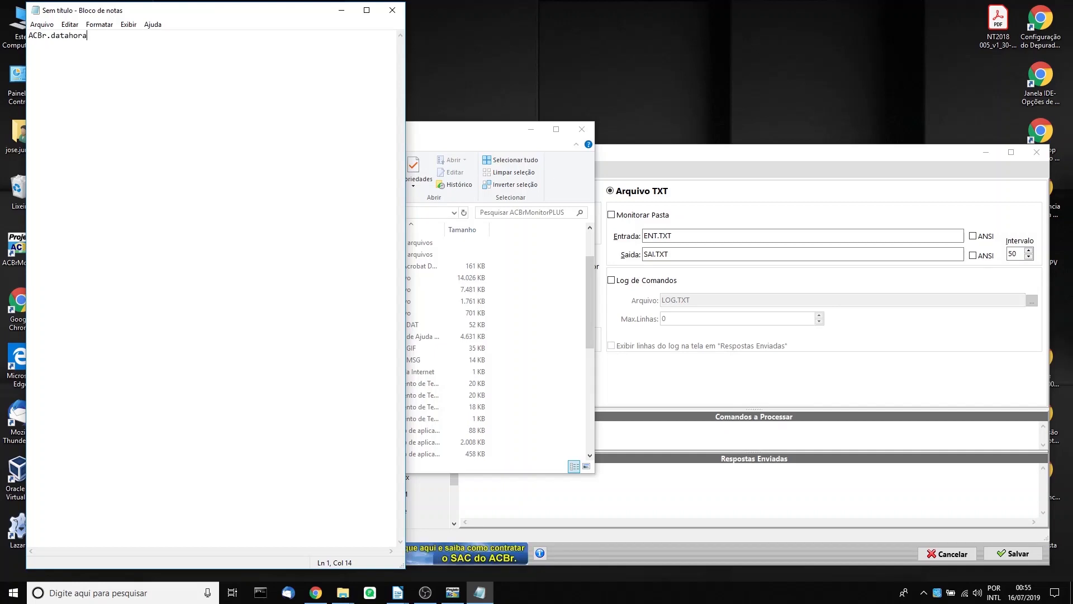
type("()")
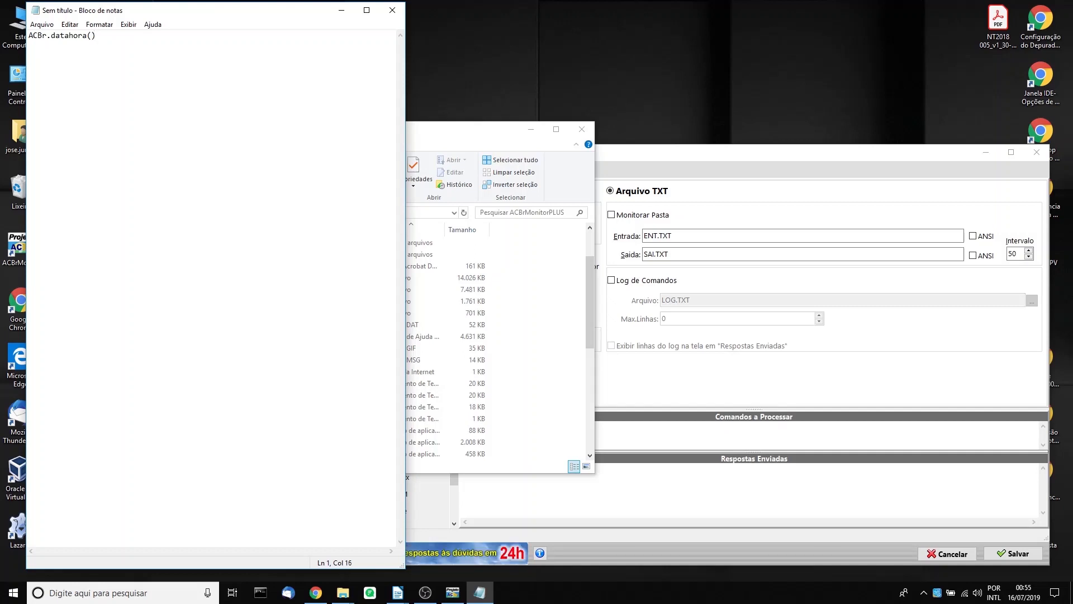
key("BackSpace")
key("BackSpace")
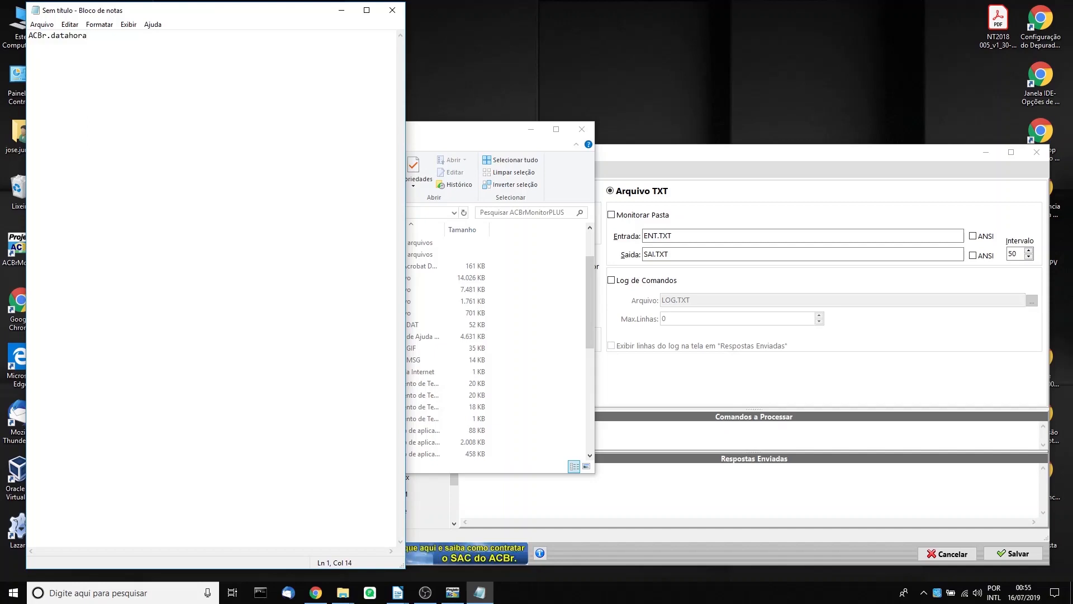
Step: Save the command file as ent.txt in the C:\ACBrMonitorPLUS folder
left_click(42, 24)
left_click(62, 71)
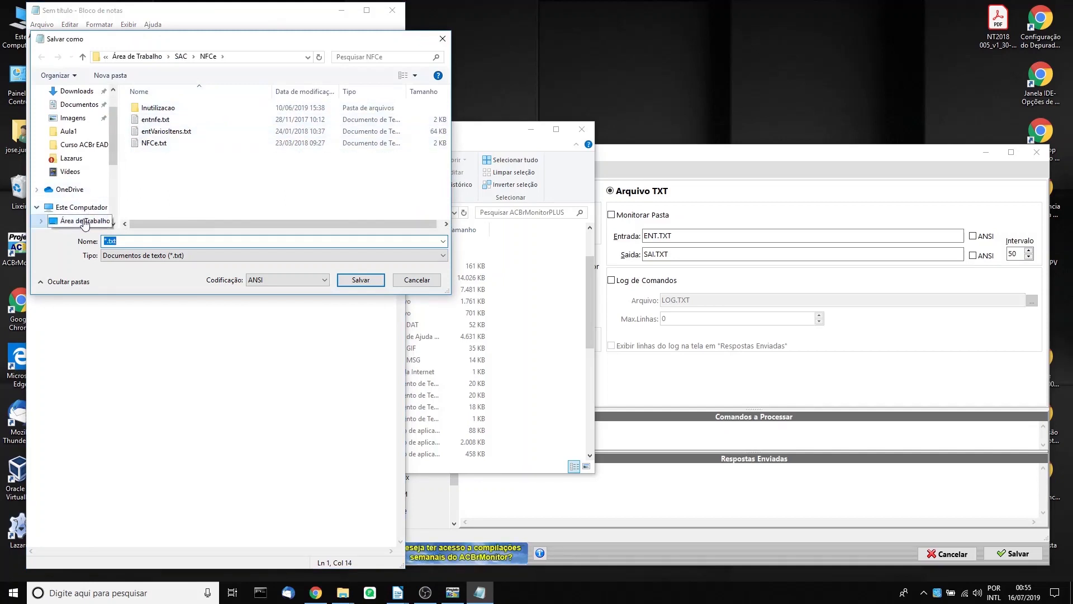
left_click(78, 207)
scroll(212, 171, "down", 1)
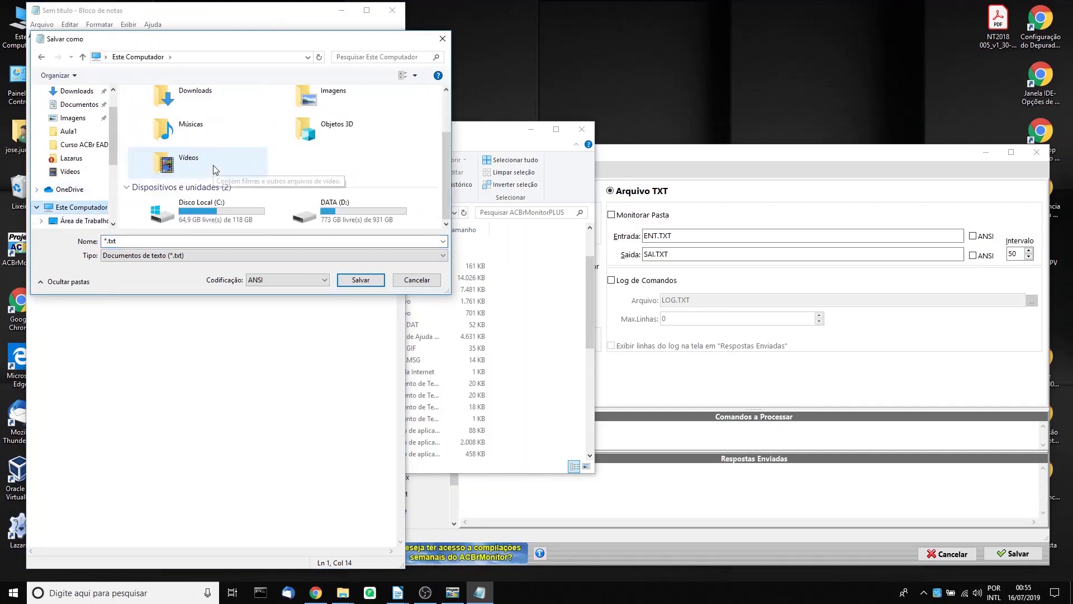
double_click(216, 211)
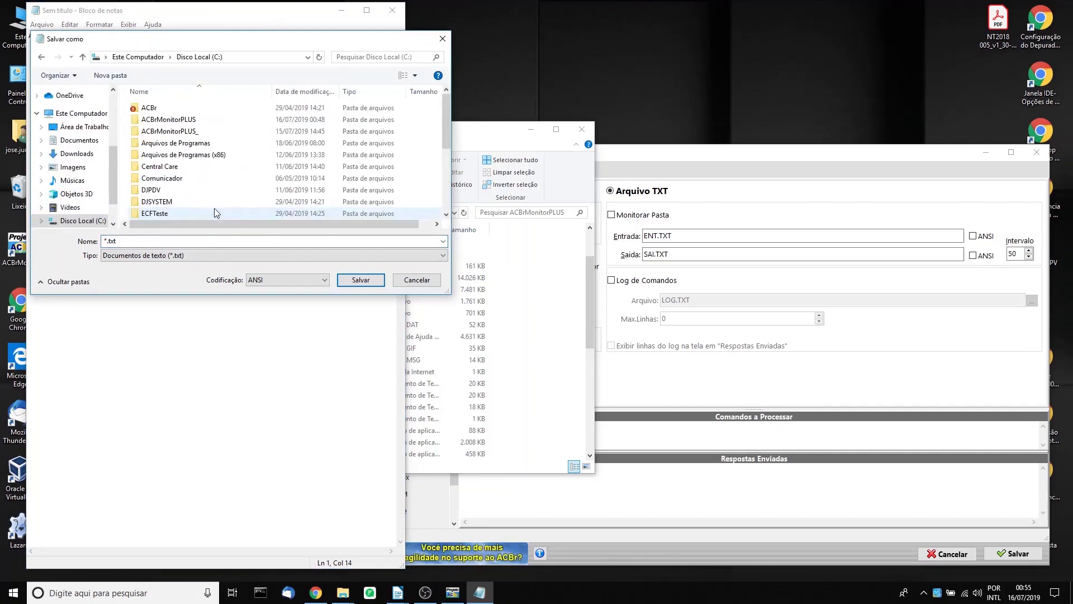
double_click(171, 119)
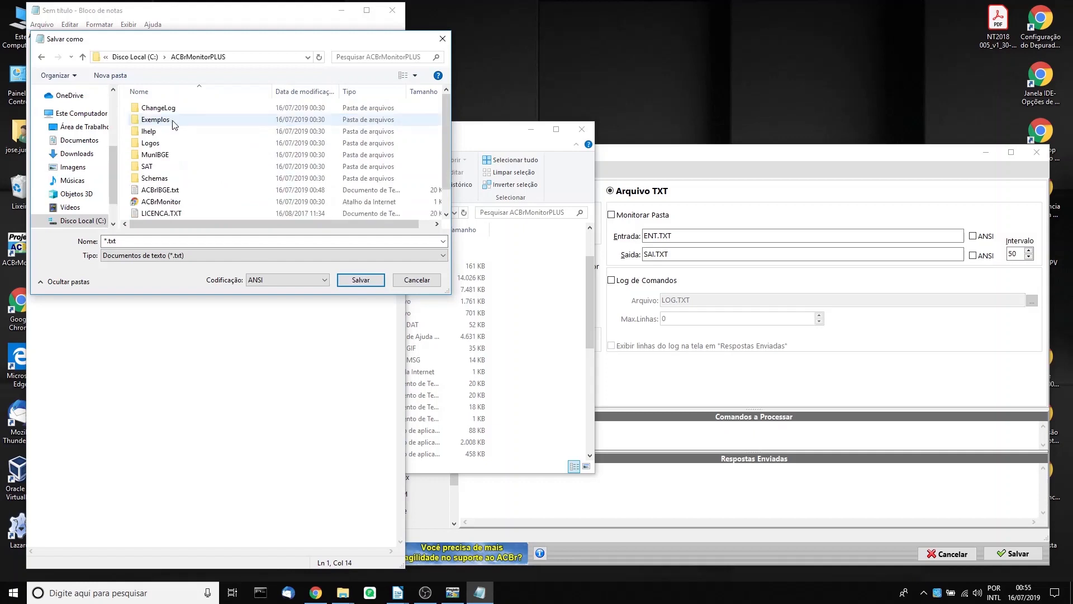
left_click(126, 241)
type("ent")
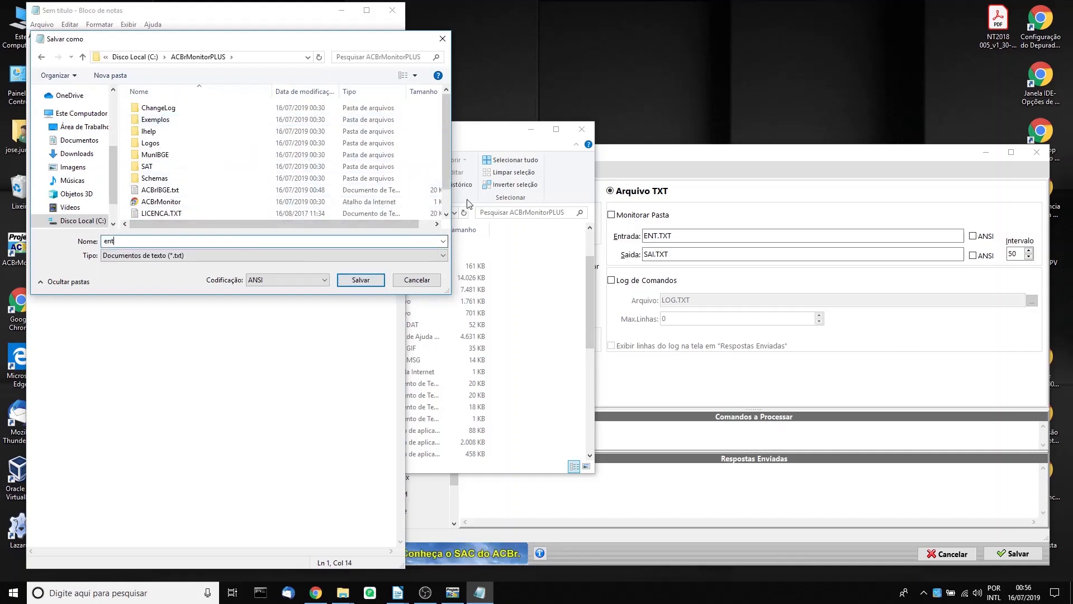
type(".t")
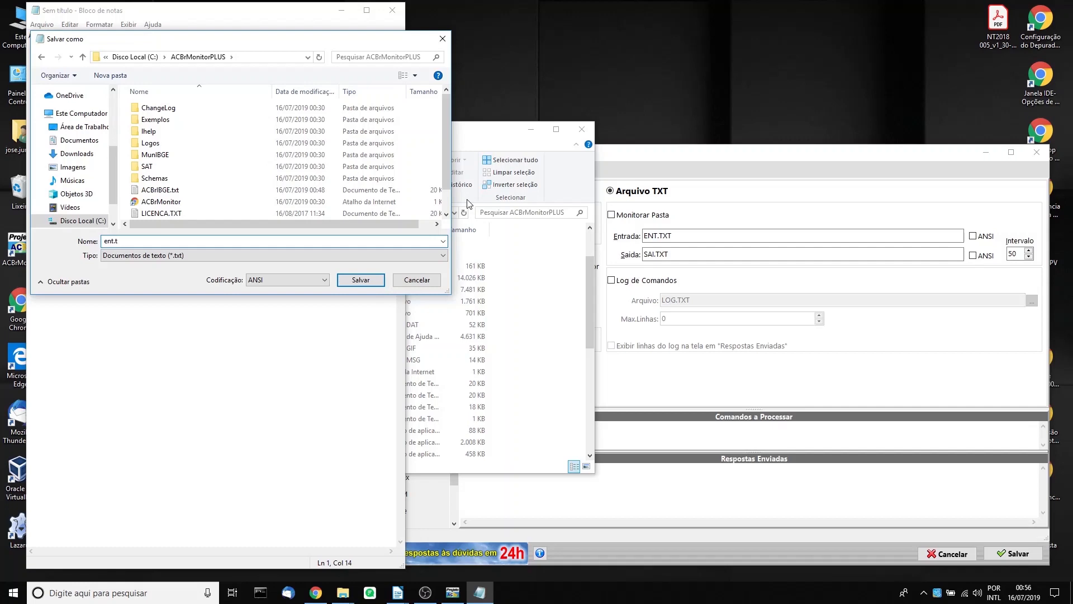
type("xt")
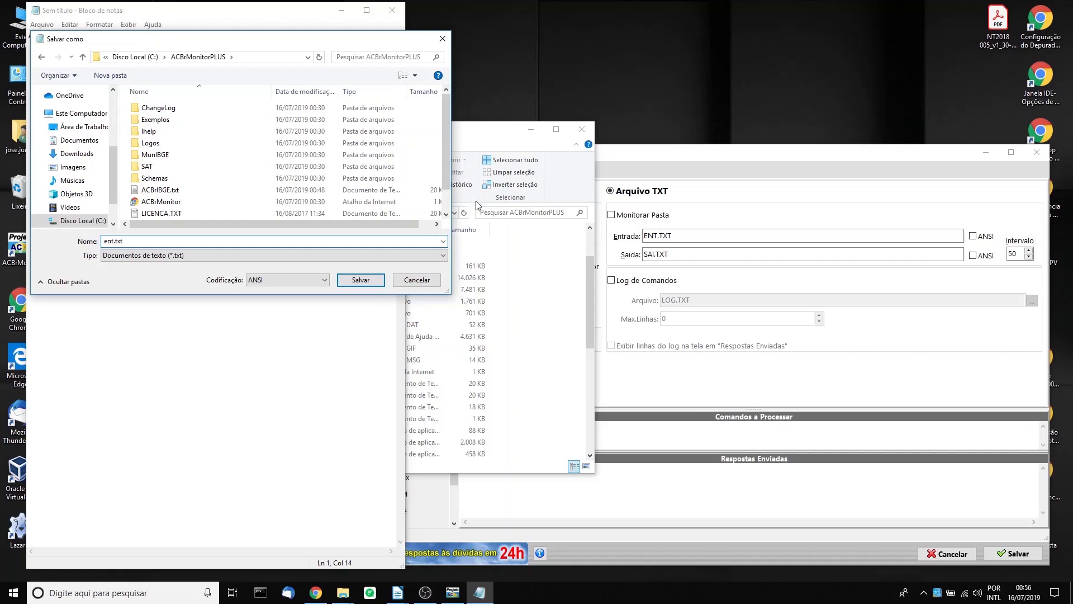
left_click(364, 280)
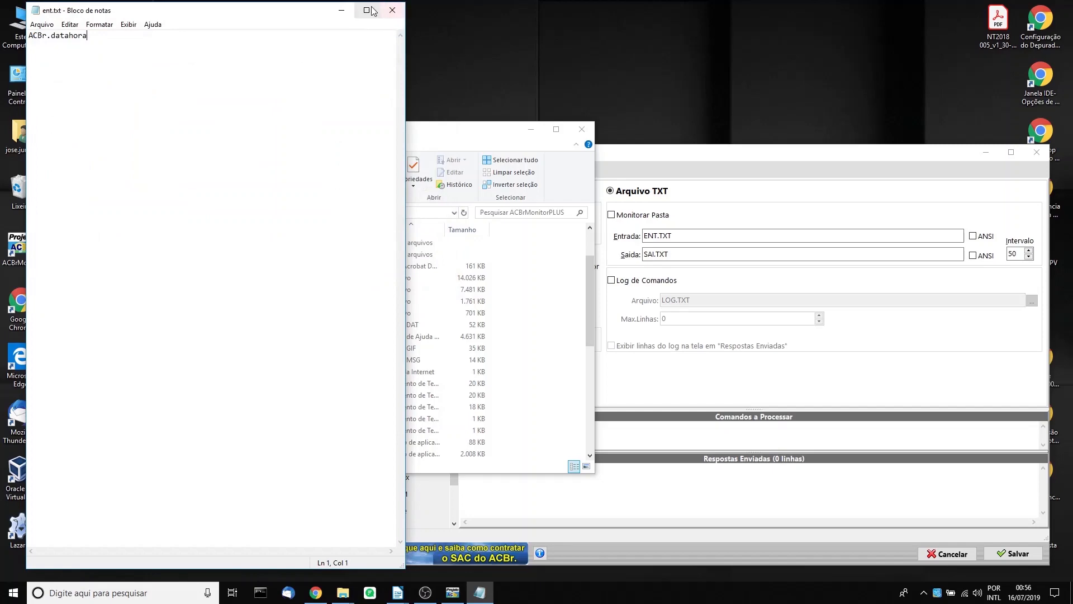
Step: Minimize Notepad and check the ACBrMonitorPLUS folder for the sai.txt response file and the ent.txt command file
left_click(341, 10)
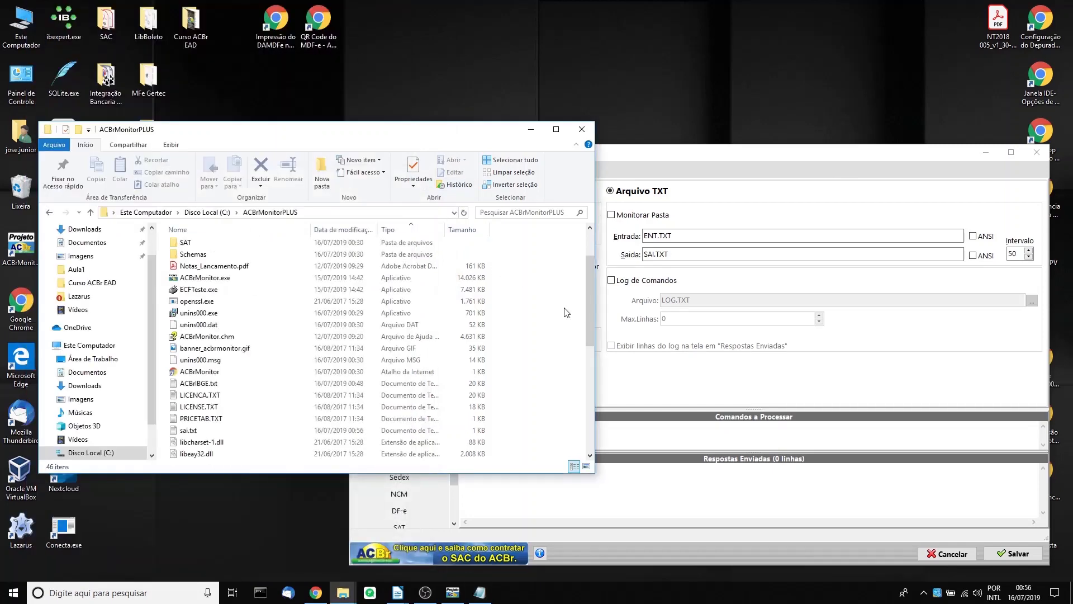
left_click(773, 486)
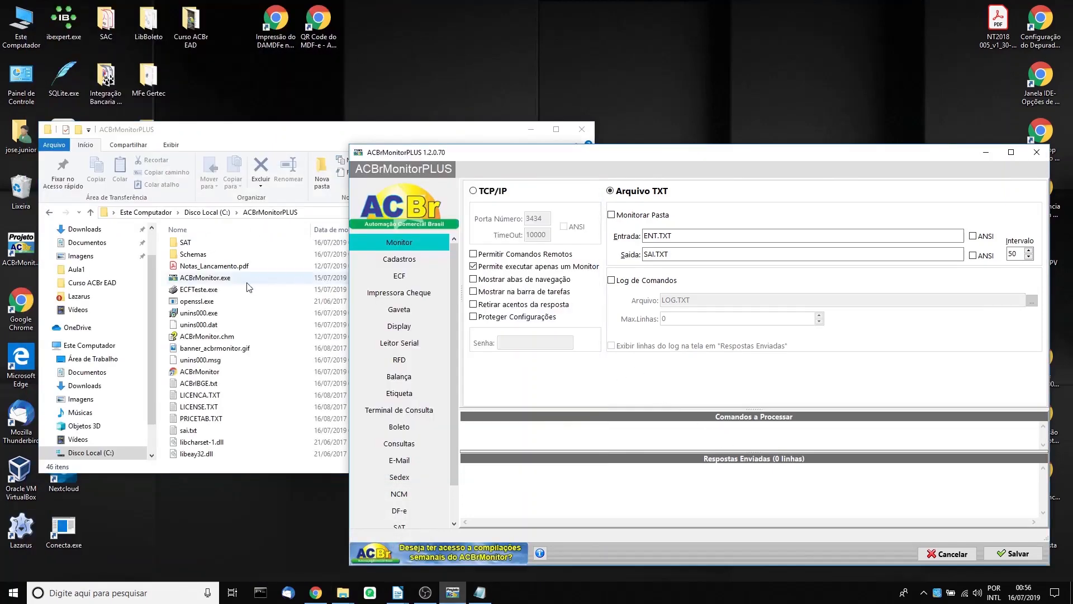
left_click(235, 290)
key("s")
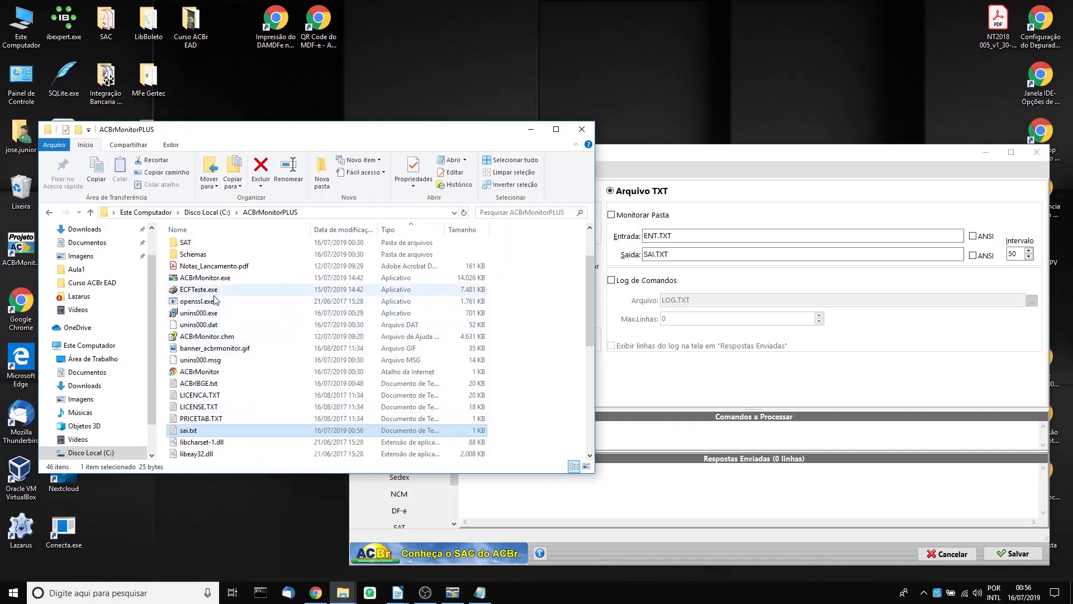
scroll(228, 326, "down", 1)
scroll(228, 330, "down", 4)
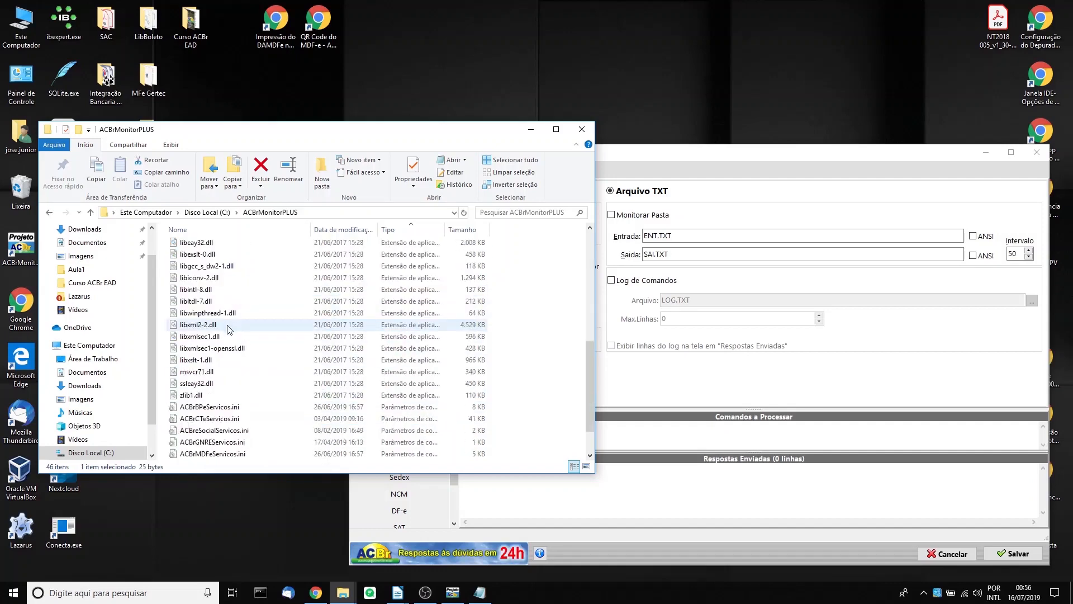
scroll(228, 344, "up", 8)
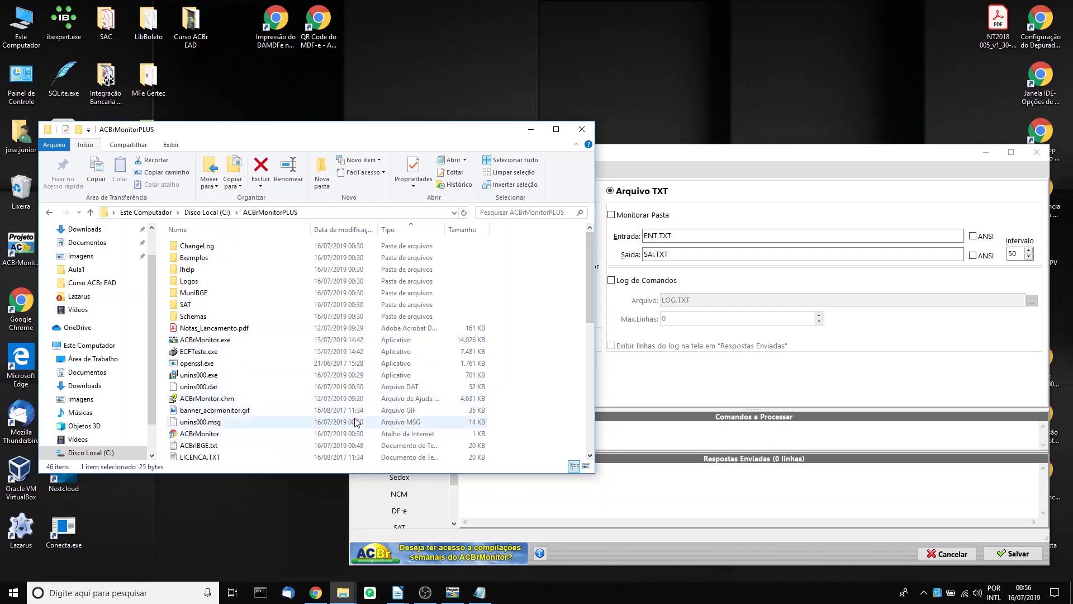
Step: Open sai.txt from the ACBrMonitorPLUS folder, examine the returned date and time, and close the file
scroll(246, 346, "down", 6)
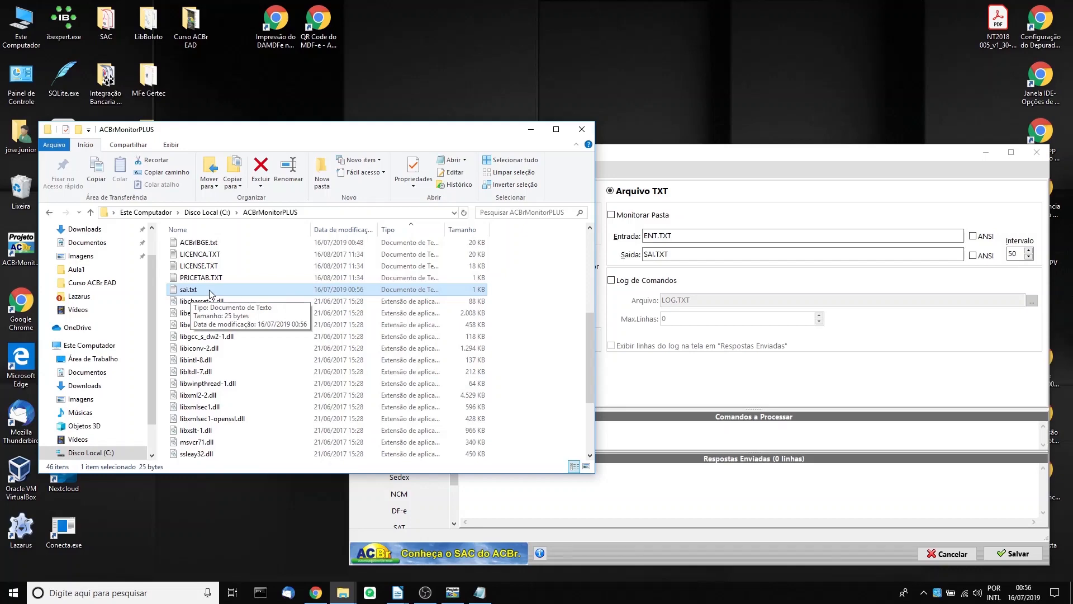
double_click(209, 289)
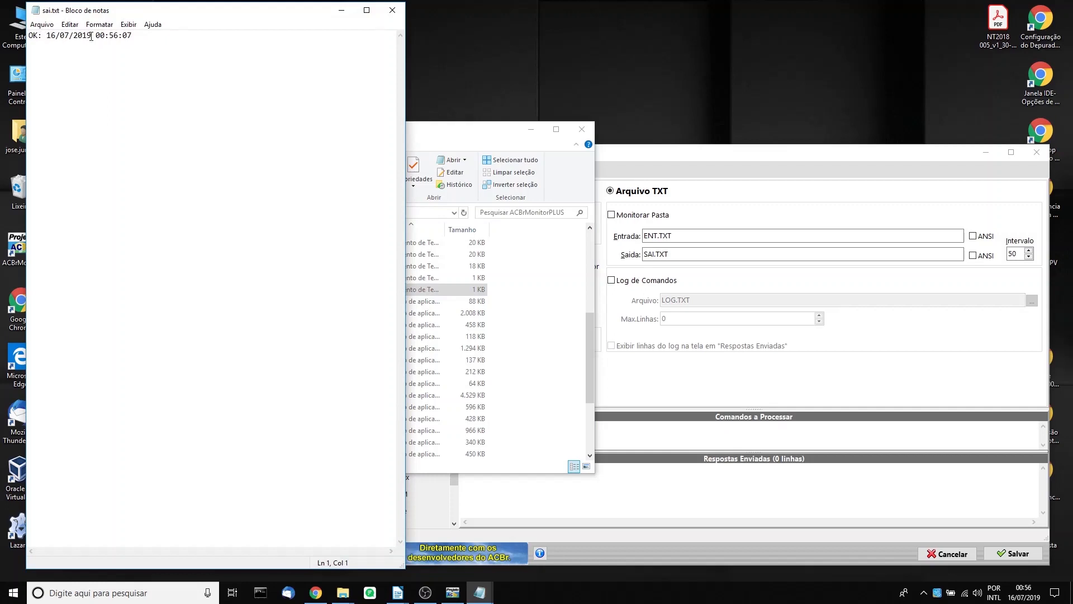
left_click_drag(134, 36, 47, 36)
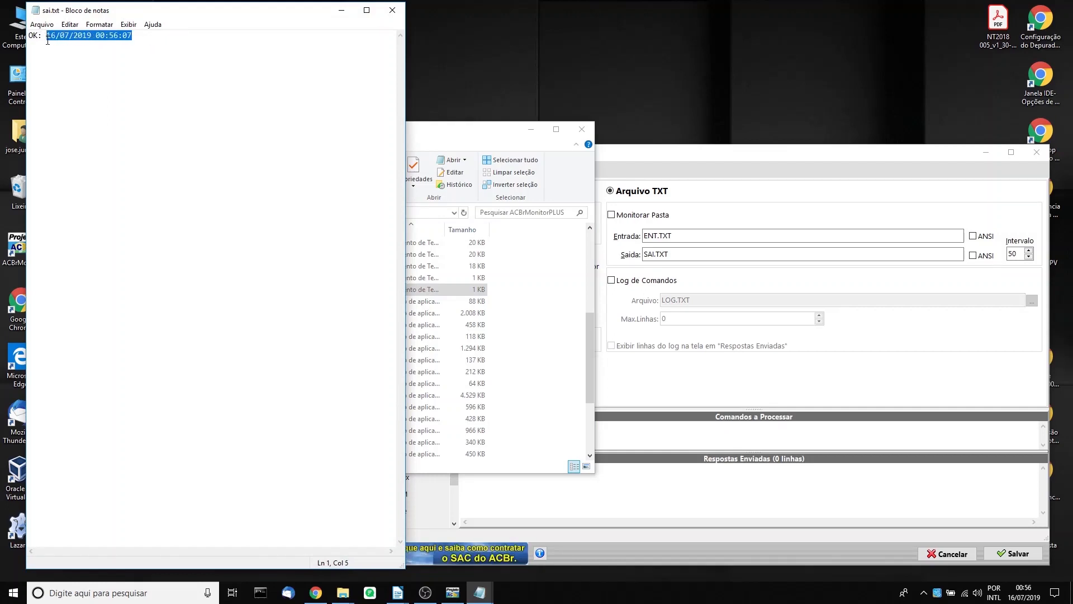
left_click(131, 180)
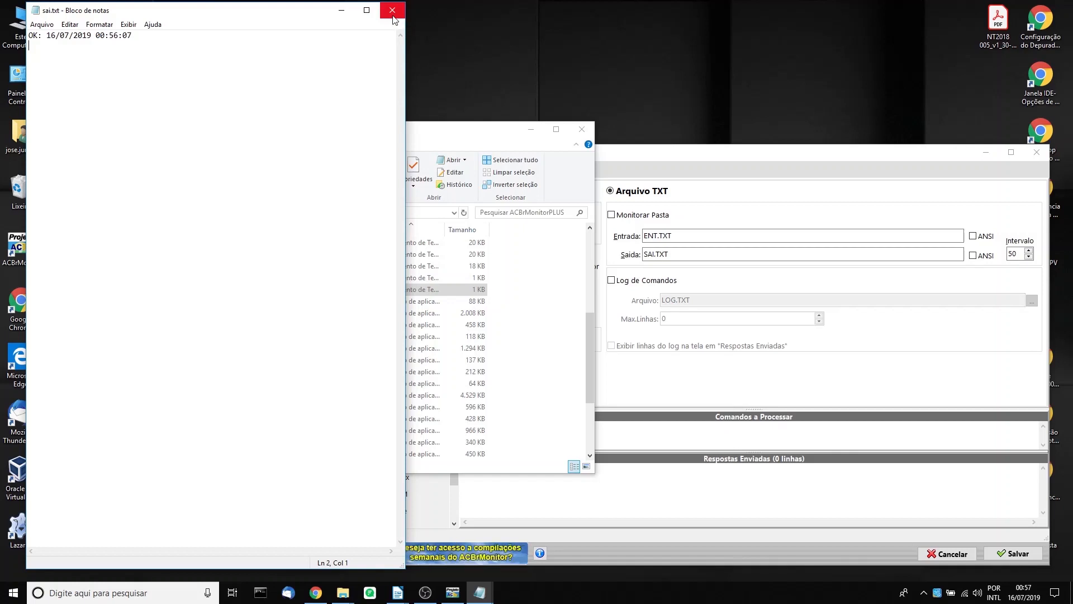
left_click(394, 12)
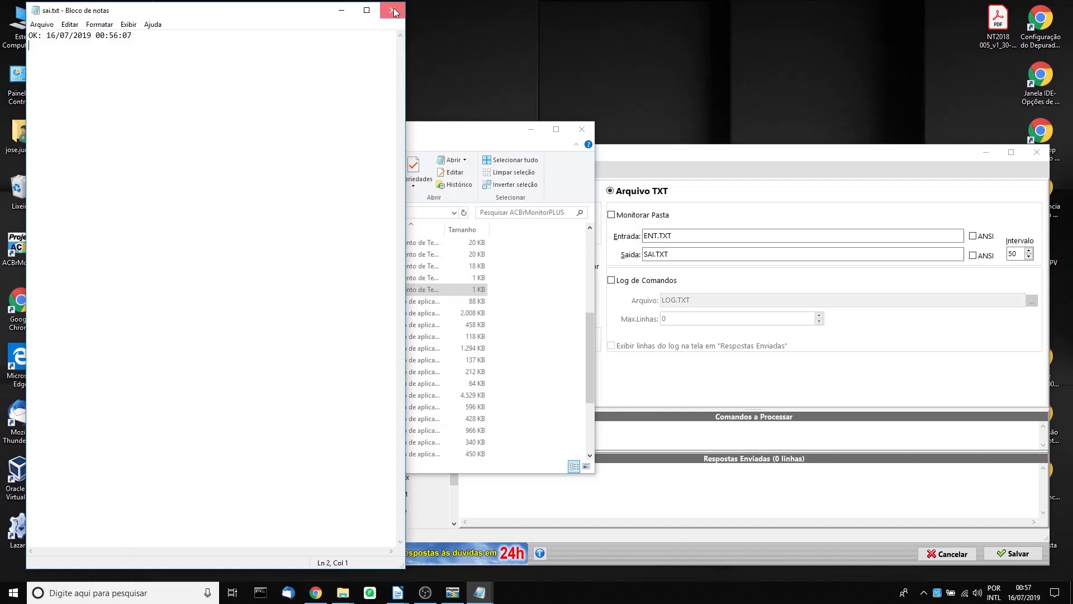
left_click(393, 10)
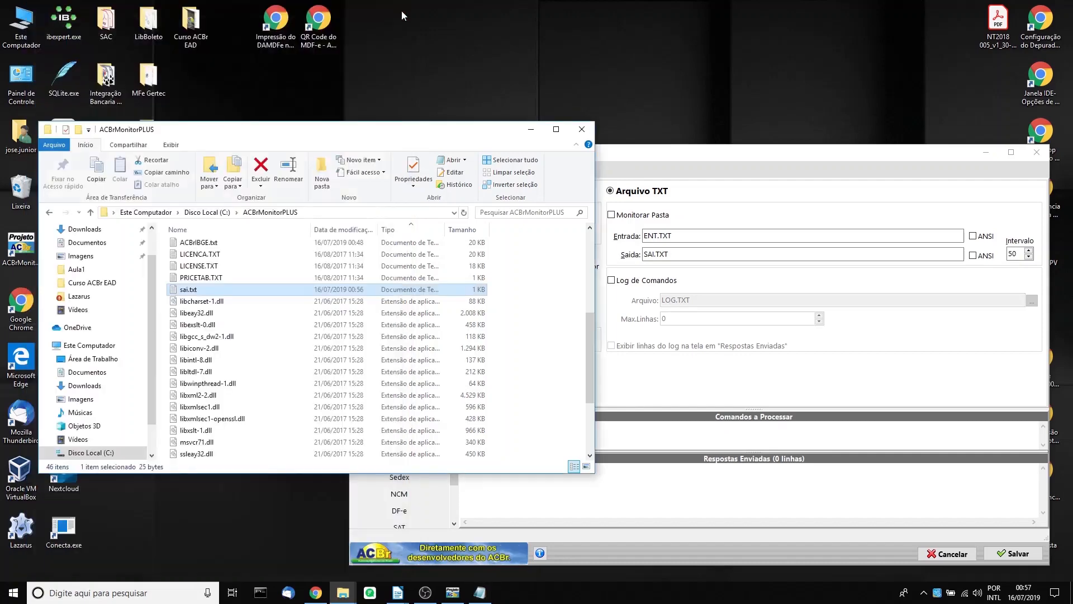
Step: In the ACBrMonitorPLUS Consultas settings, set the CEP web service to wsCorreios and save the configuration
left_click(778, 485)
left_click_drag(458, 368, 458, 401)
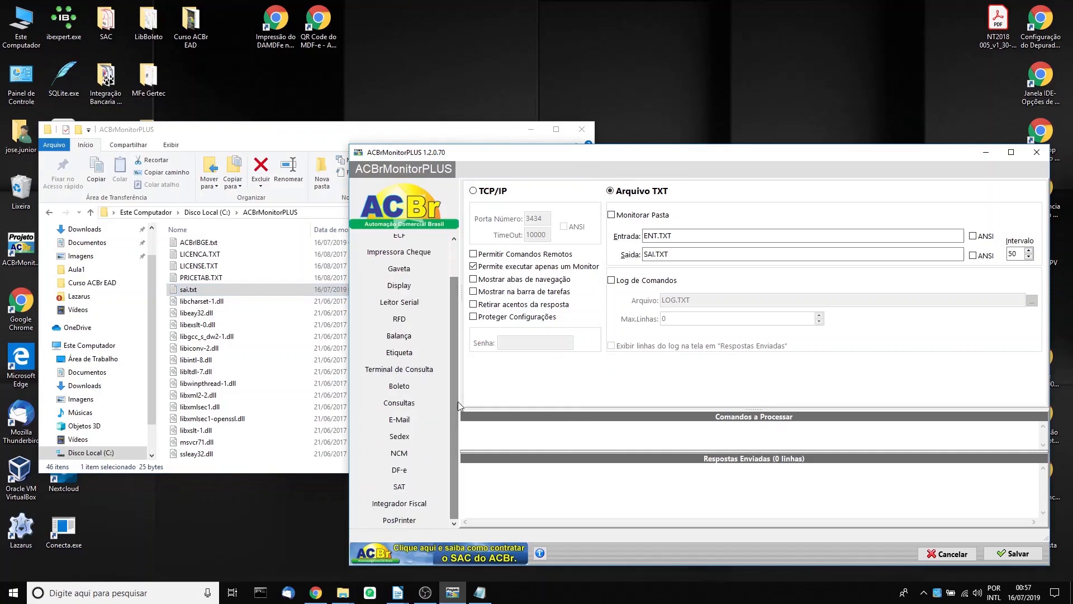
left_click(413, 406)
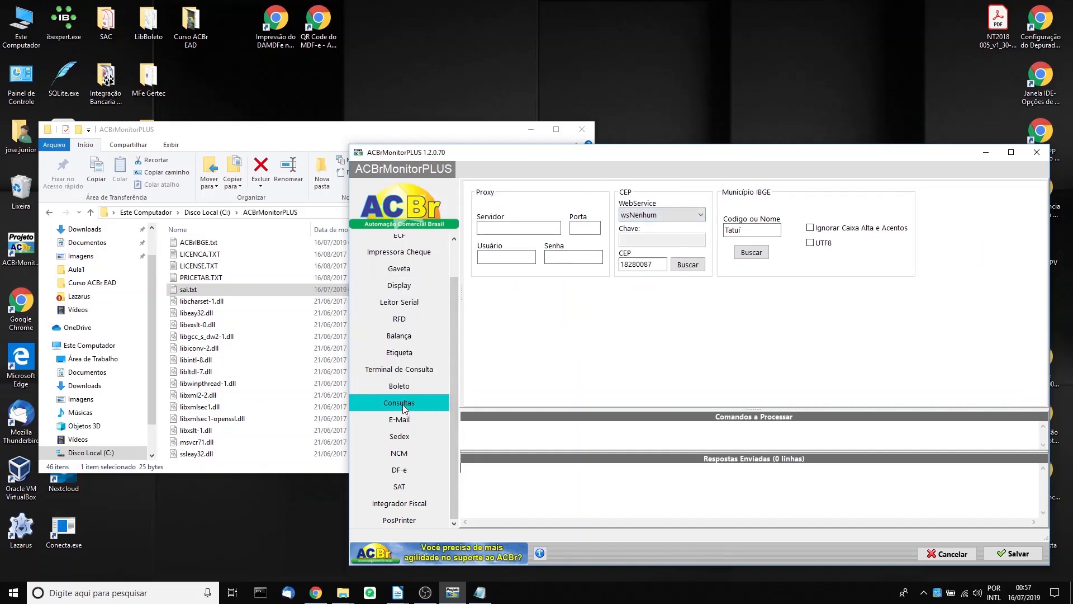
left_click(701, 216)
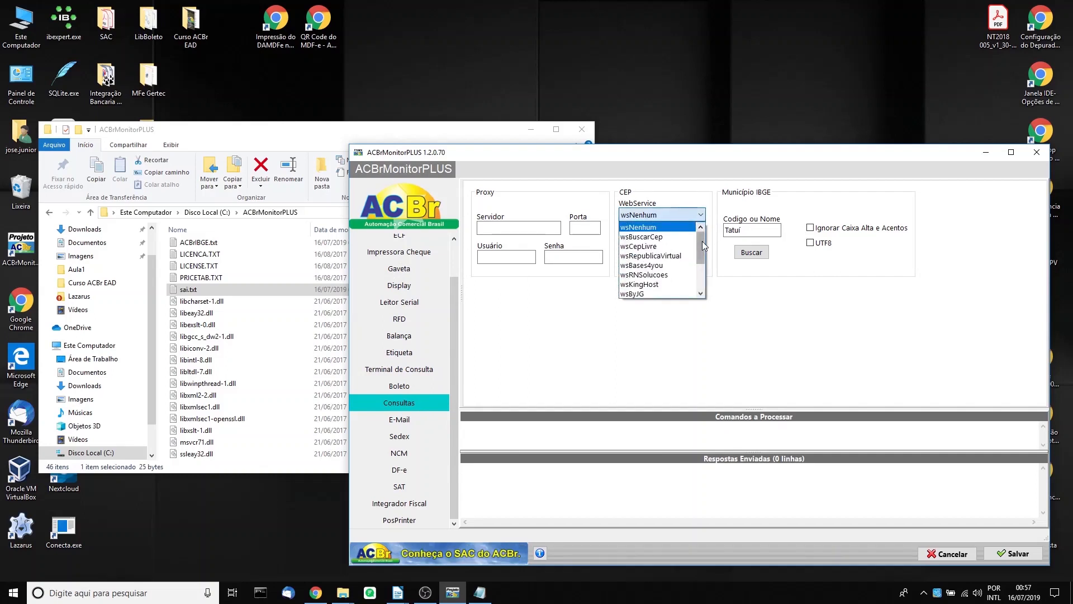
mouse_move(702, 240)
left_mouse_down()
mouse_move(702, 273)
mouse_move(699, 259)
left_mouse_up()
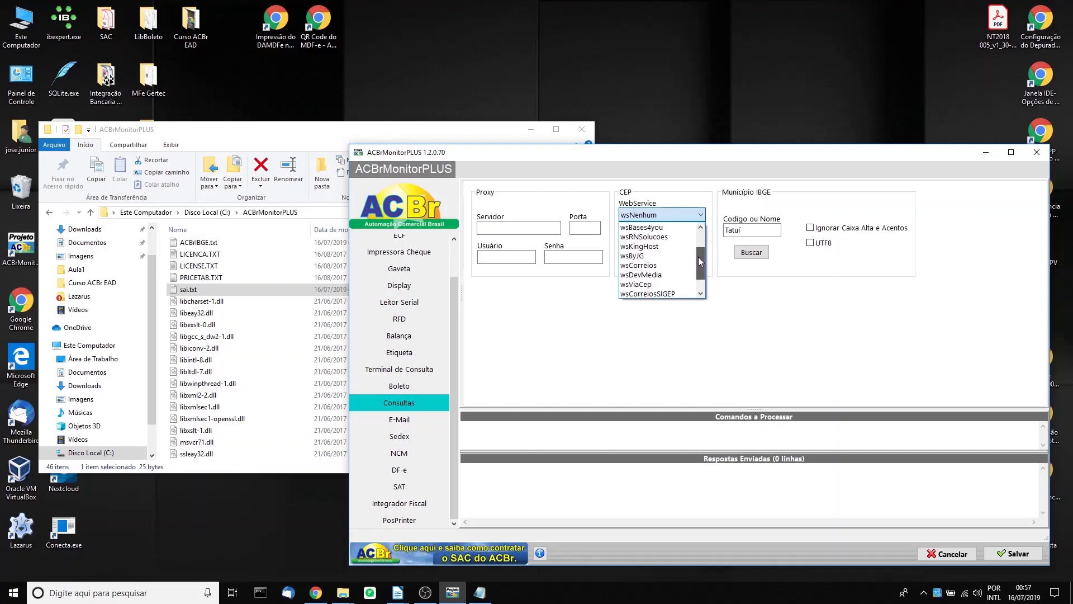
left_click(657, 267)
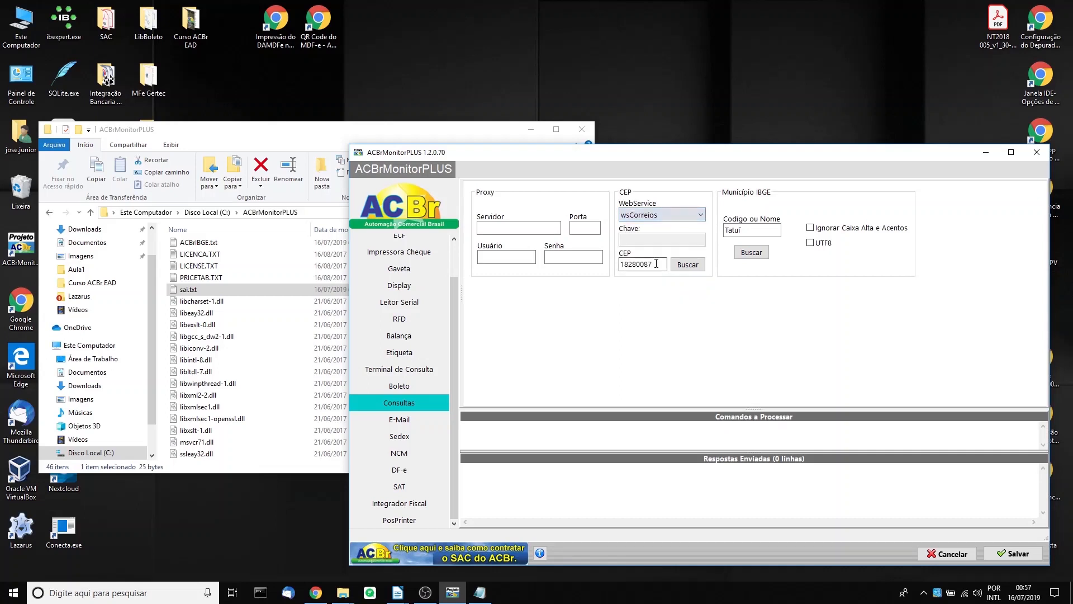
left_click(1027, 558)
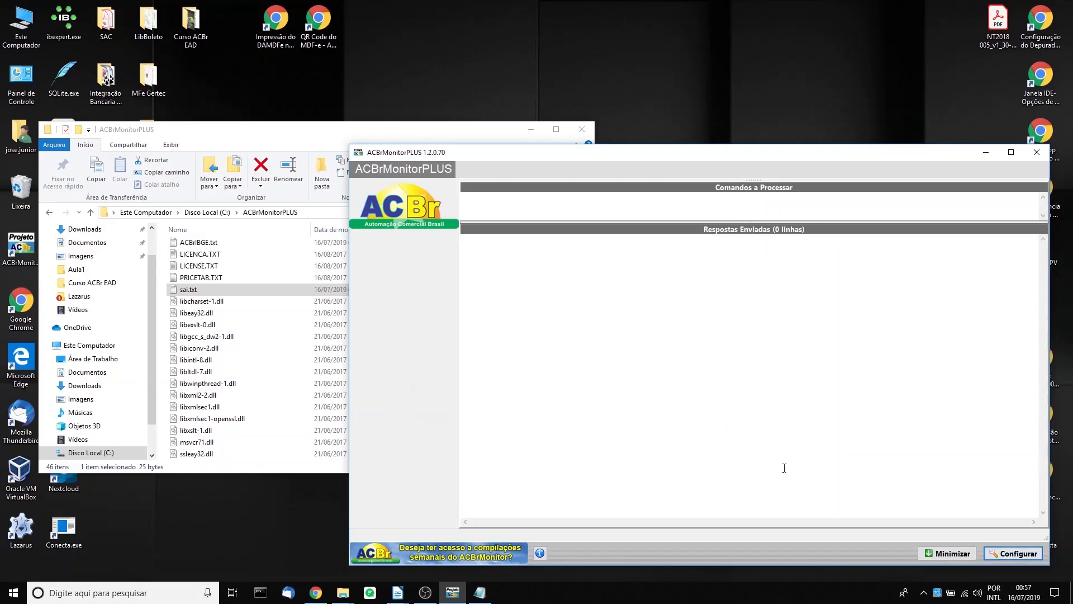
Step: Replace the command in the open ent.txt document with CEP.BuscarporCep(""), putting the postal code between the quotes
left_click(259, 133)
scroll(335, 282, "up", 6)
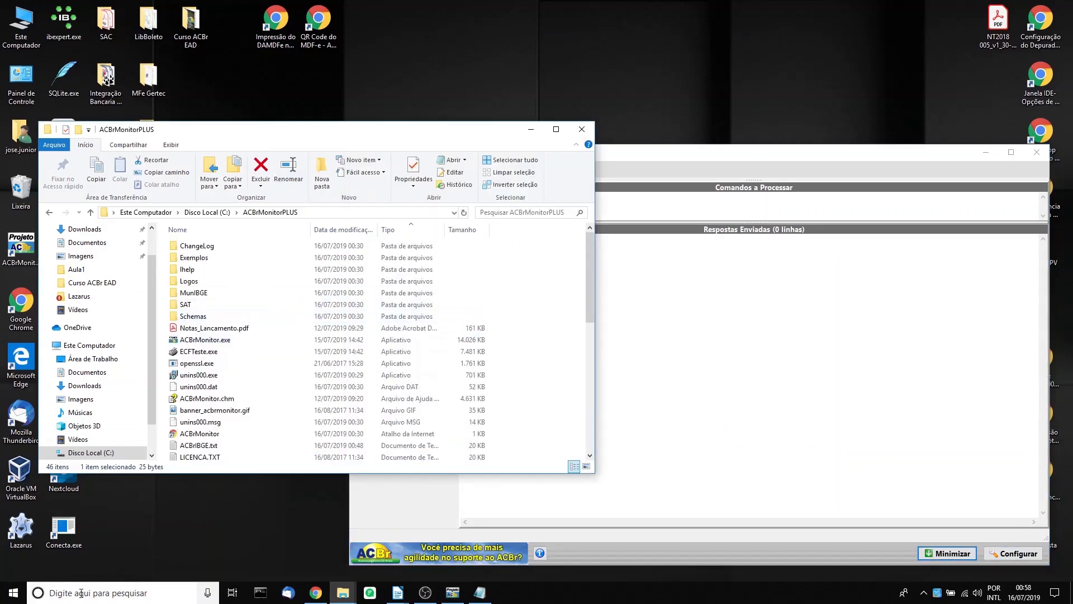
left_click(479, 593)
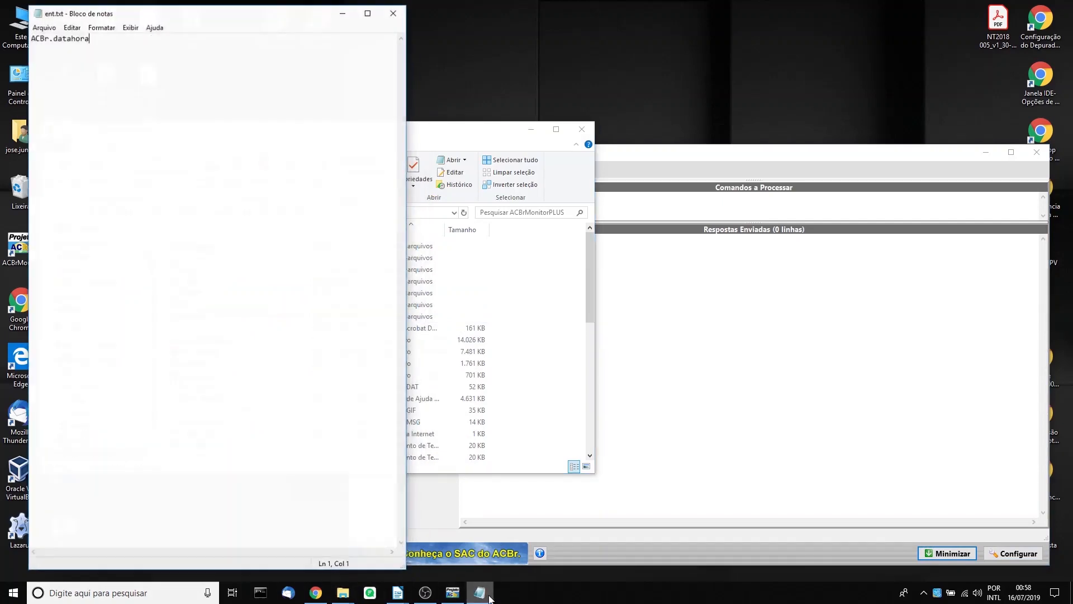
key("ctrl+a")
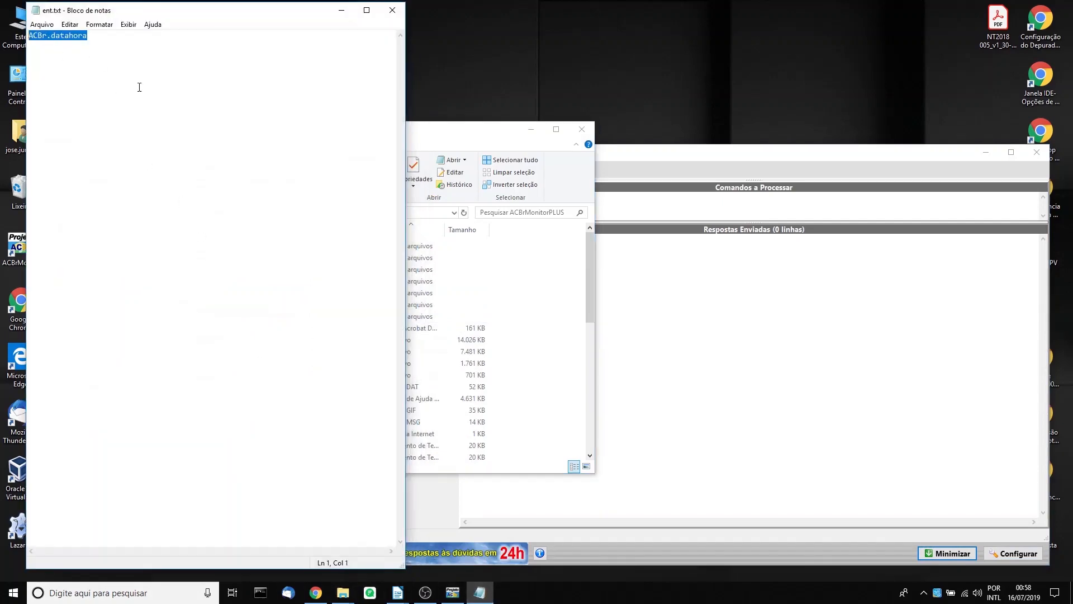
type("CEP.")
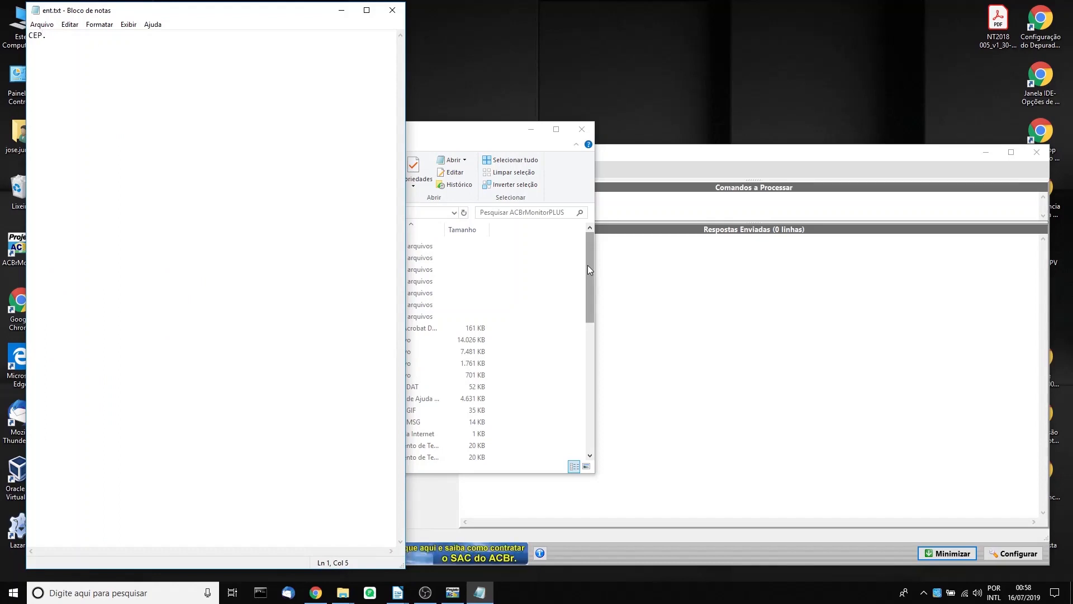
type("BuscarporCep")
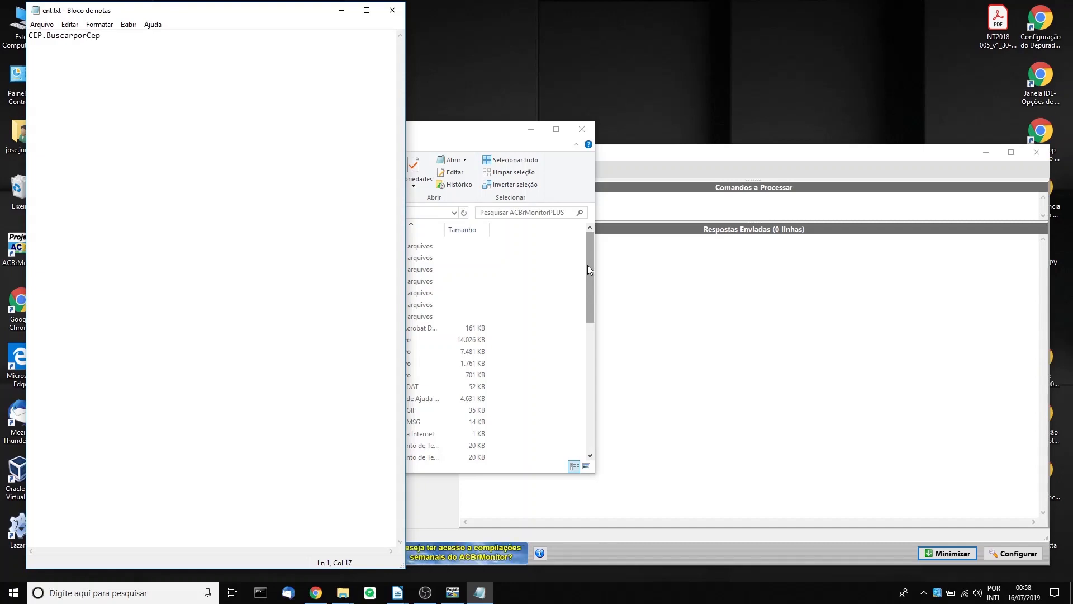
type("()")
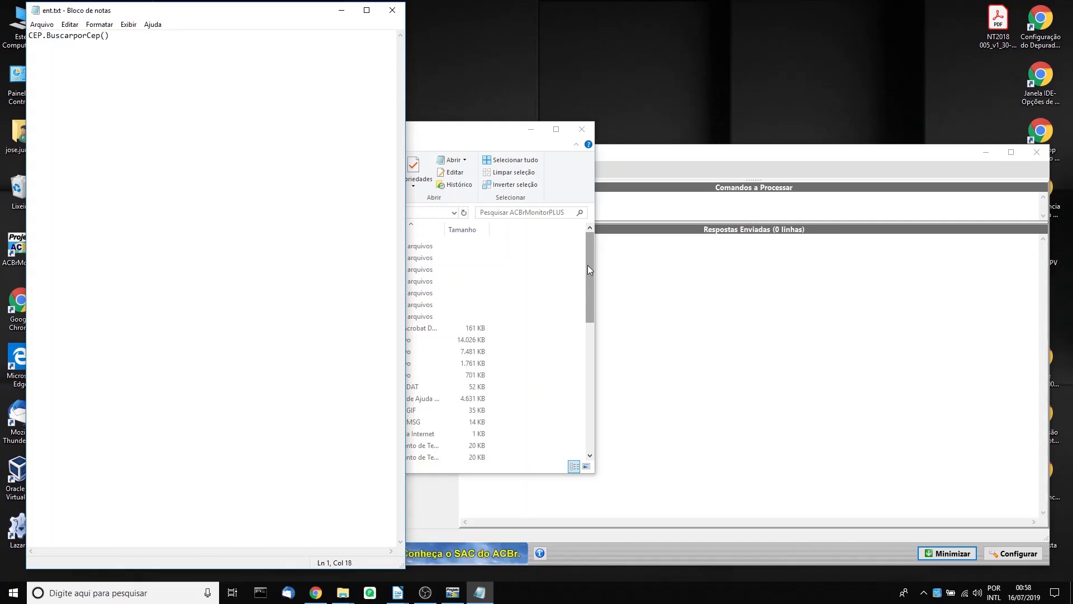
type("\"\"")
key("Left")
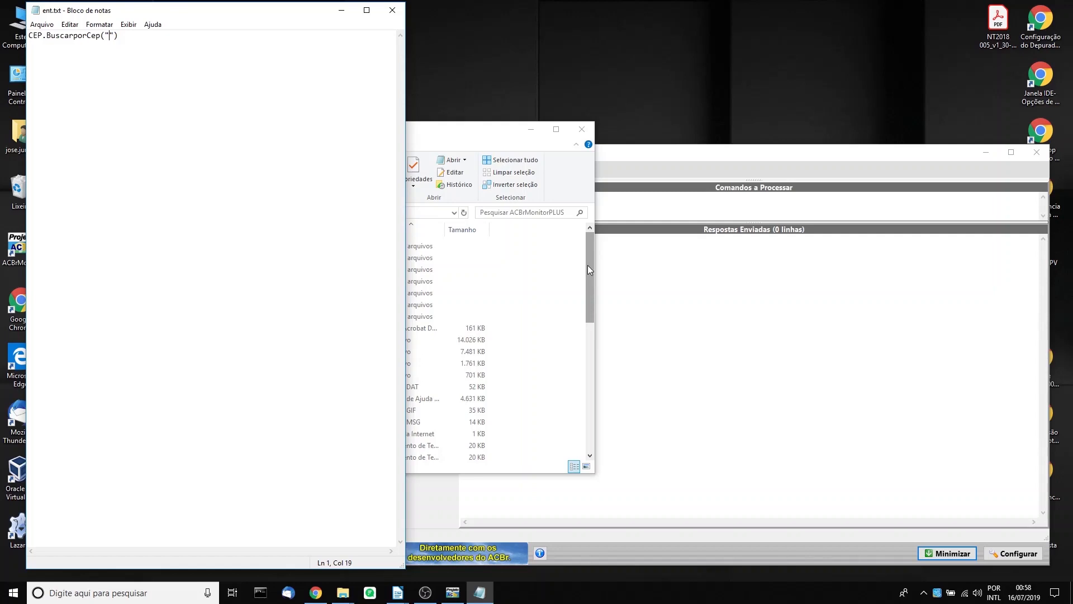
type("18")
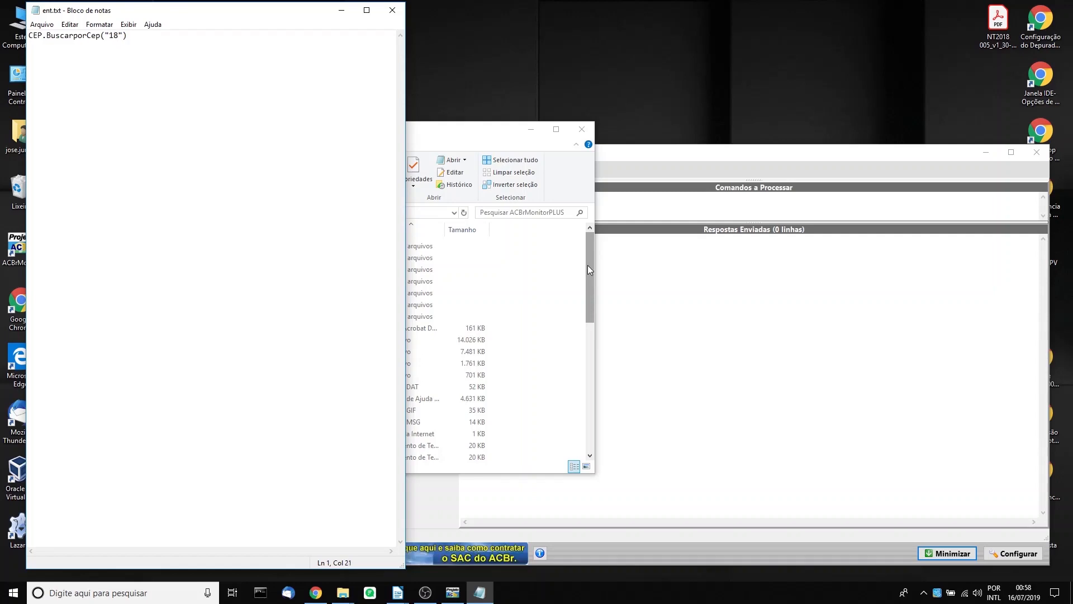
type("280087")
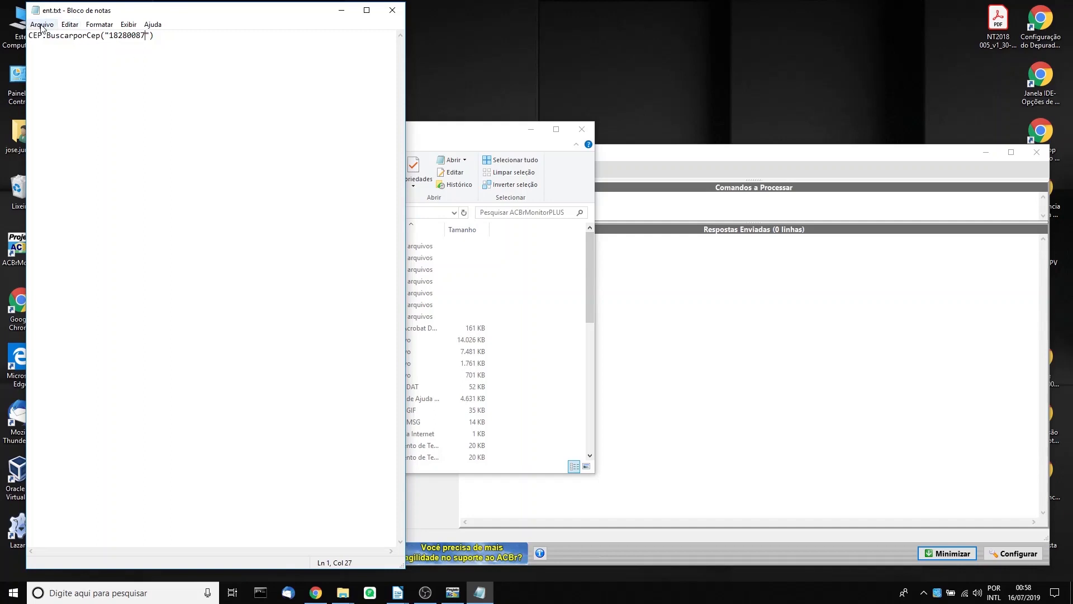
Step: Save the postal code command as ent.txt in C:\ACBrMonitorPLUS, with the folder window moved aside and made taller to show sai.txt
left_click(461, 139)
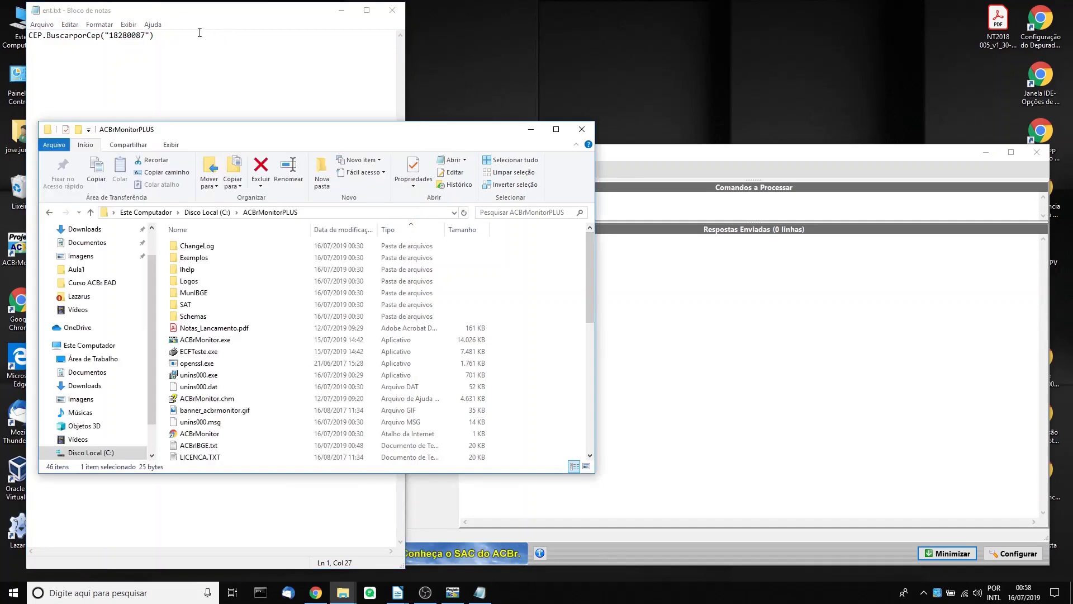
left_click(200, 33)
left_click(42, 24)
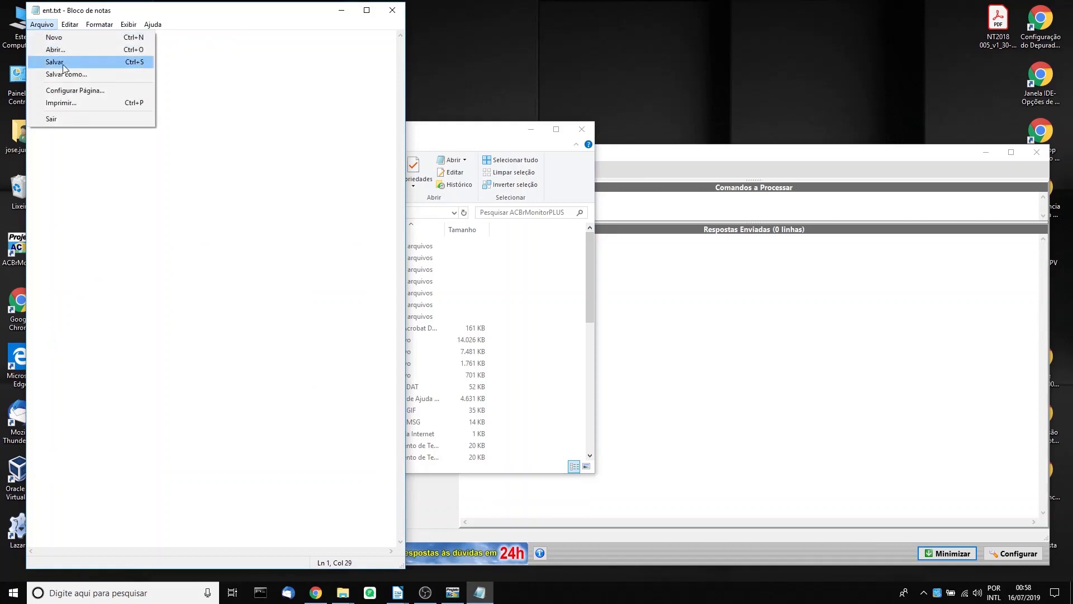
left_click(78, 76)
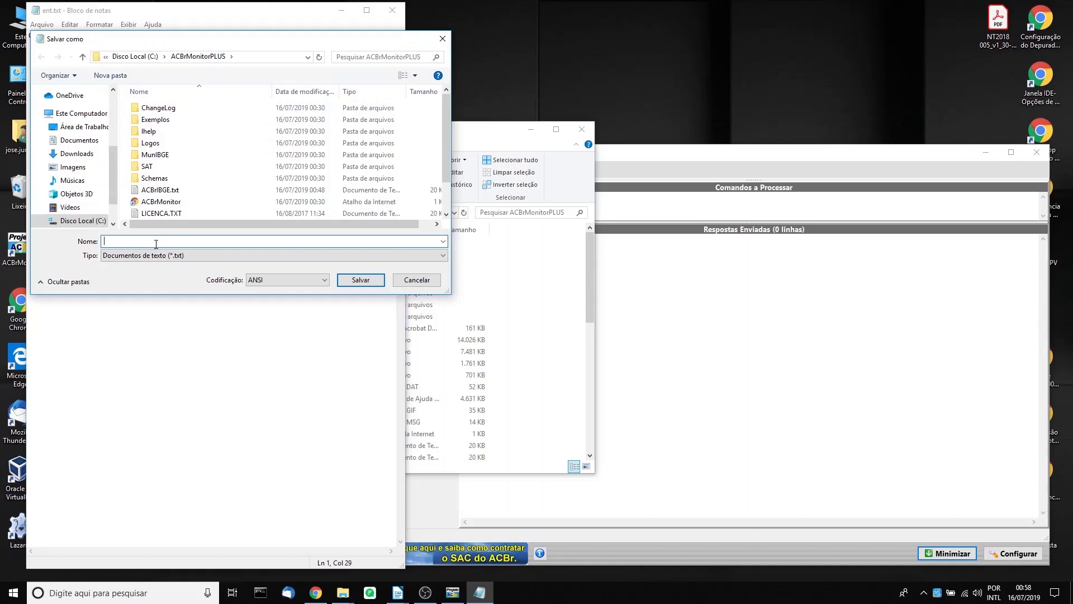
type("ent.txt")
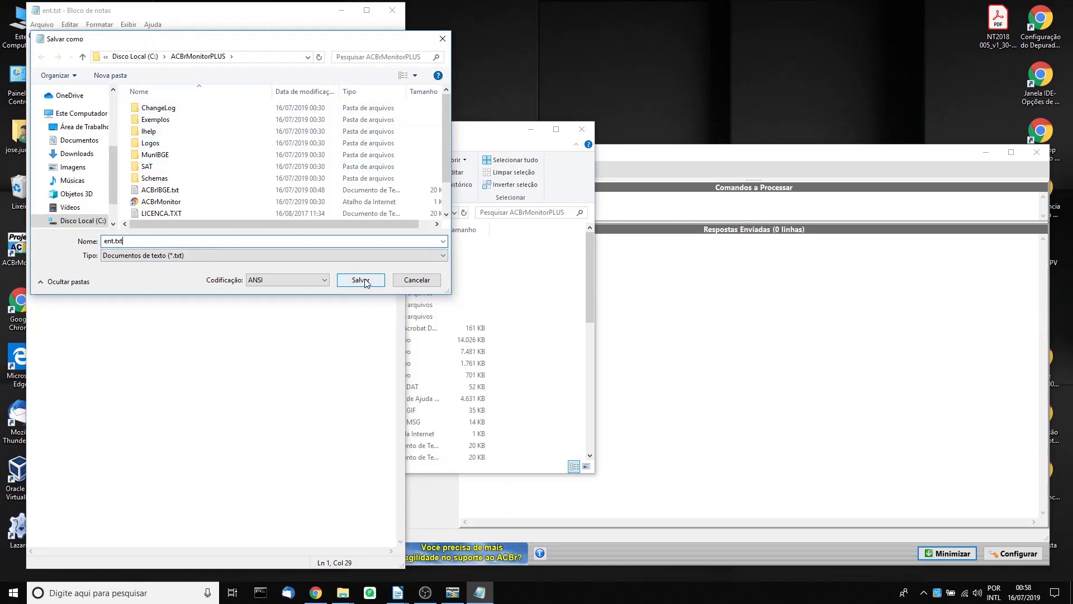
left_click(494, 139)
left_click_drag(495, 140, 903, 95)
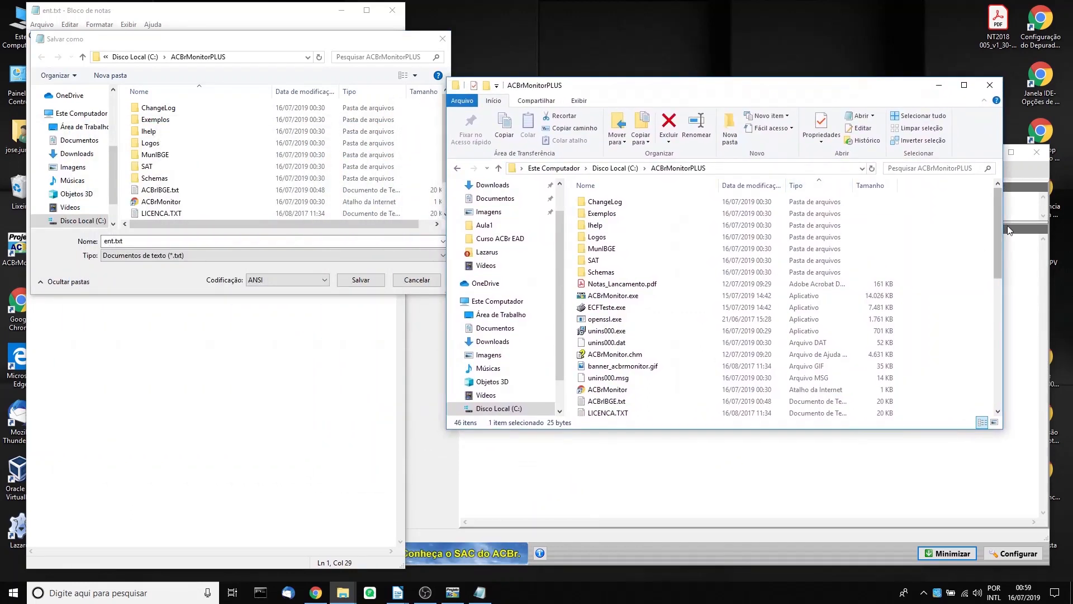
left_click_drag(770, 431, 769, 576)
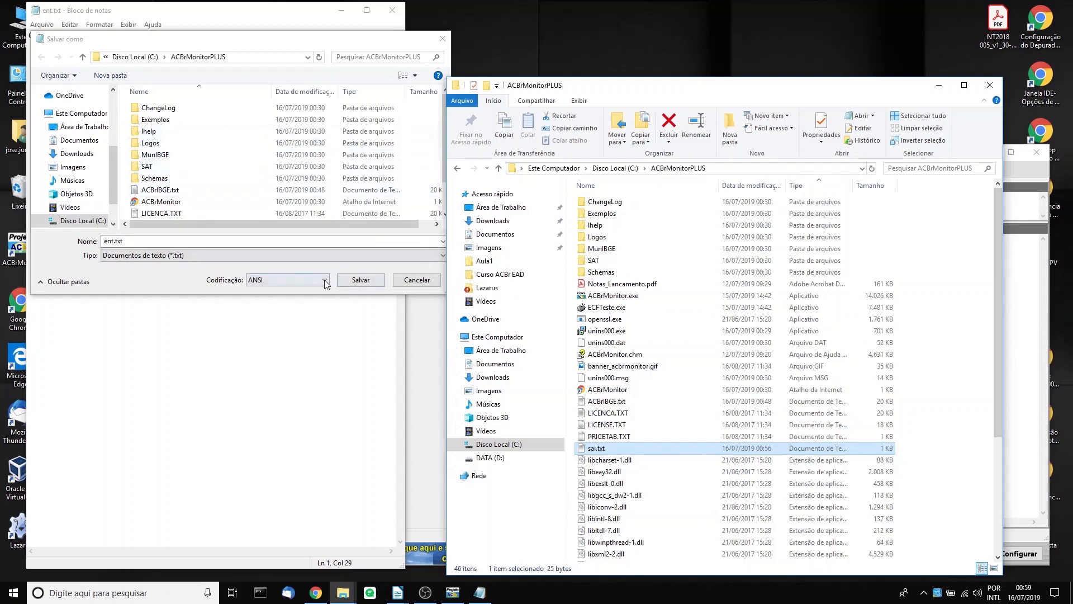
left_click(361, 281)
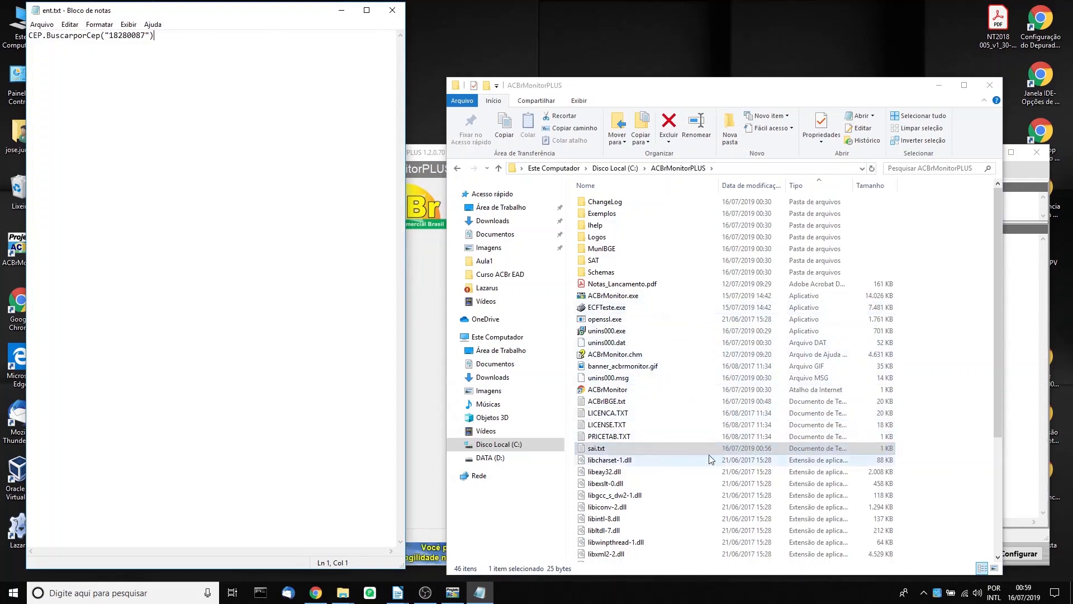
Step: Open sai.txt again, examine the [Endereco1] section with the returned address fields, and close the file
double_click(608, 452)
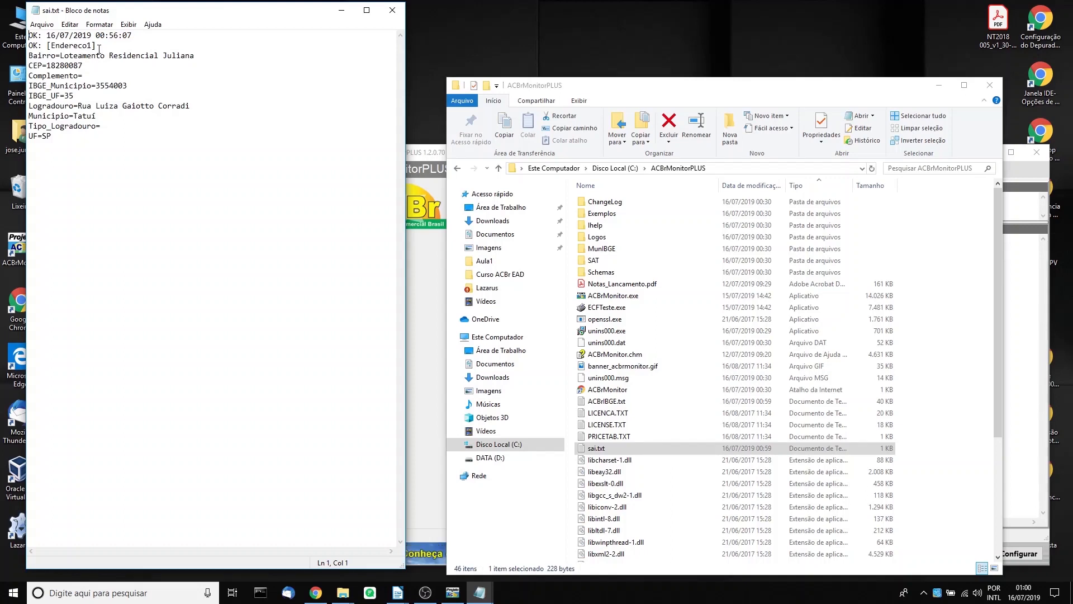
key("shift+Left")
key("shift+Left")
key("shift+Left")
key("shift+Left")
key("shift+Left")
key("shift+Left")
key("shift+Left")
key("shift+Left")
key("shift+Left")
key("shift+Left")
key("shift+Left")
key("shift+Left")
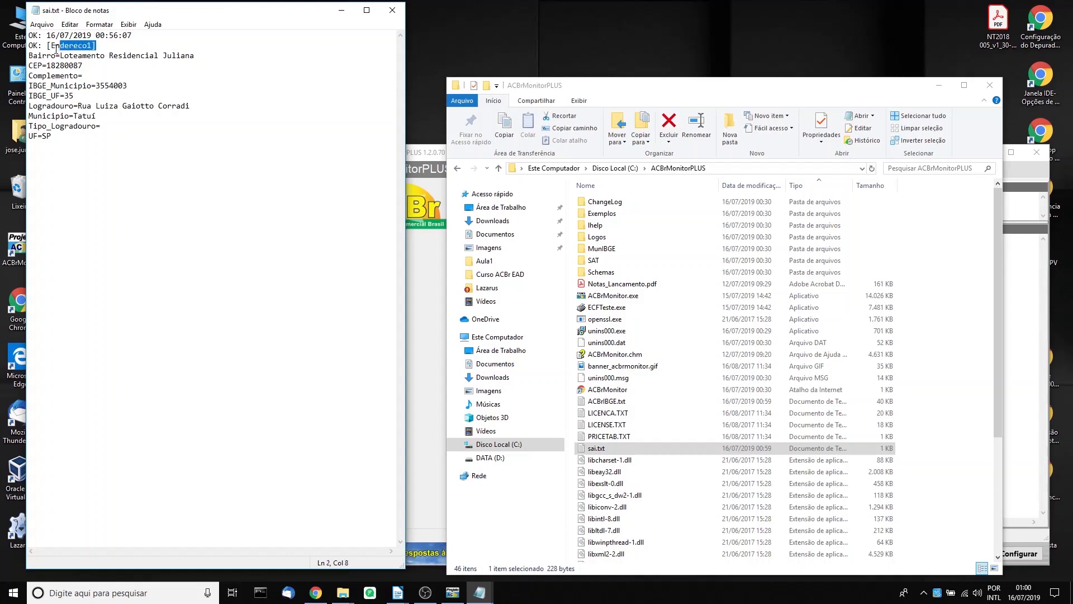
key("shift+Right")
left_click(394, 12)
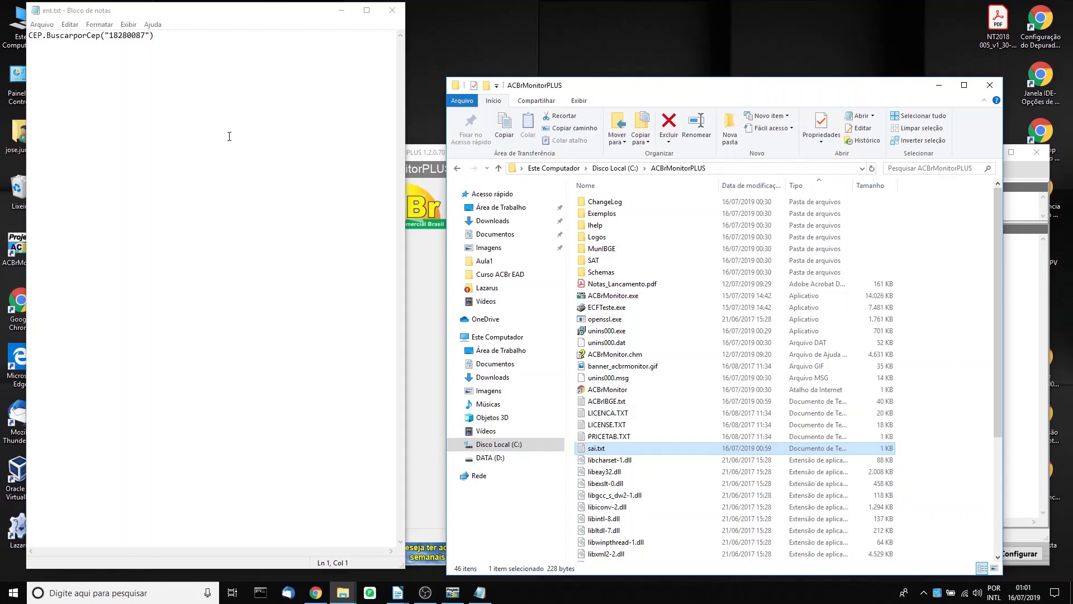
Step: Close the ent.txt document, then bring the ACBrMonitorPLUS window forward and minimize it
left_click(401, 15)
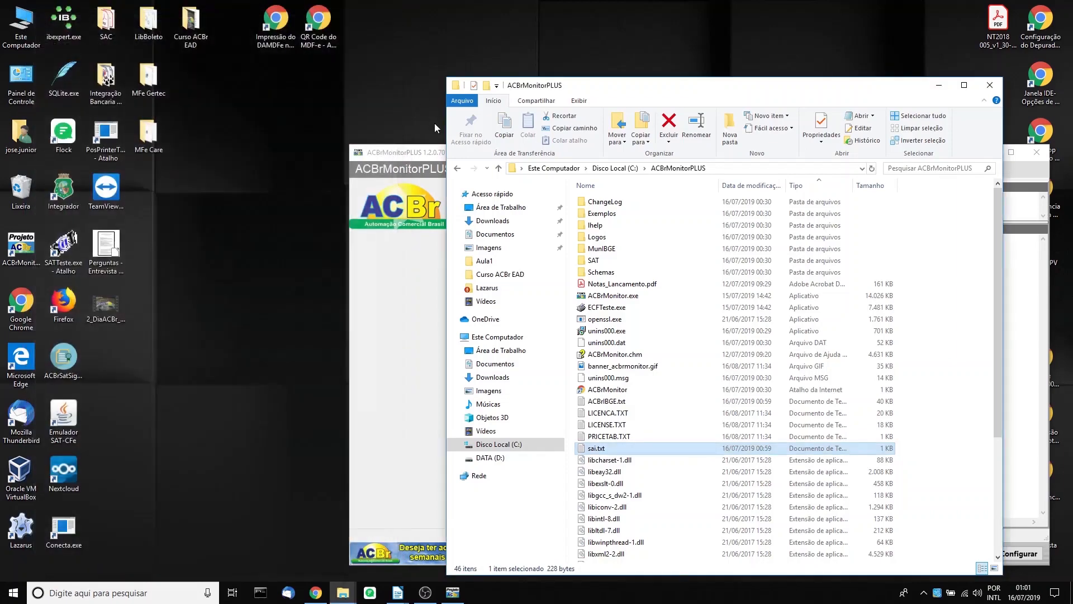
left_click(437, 149)
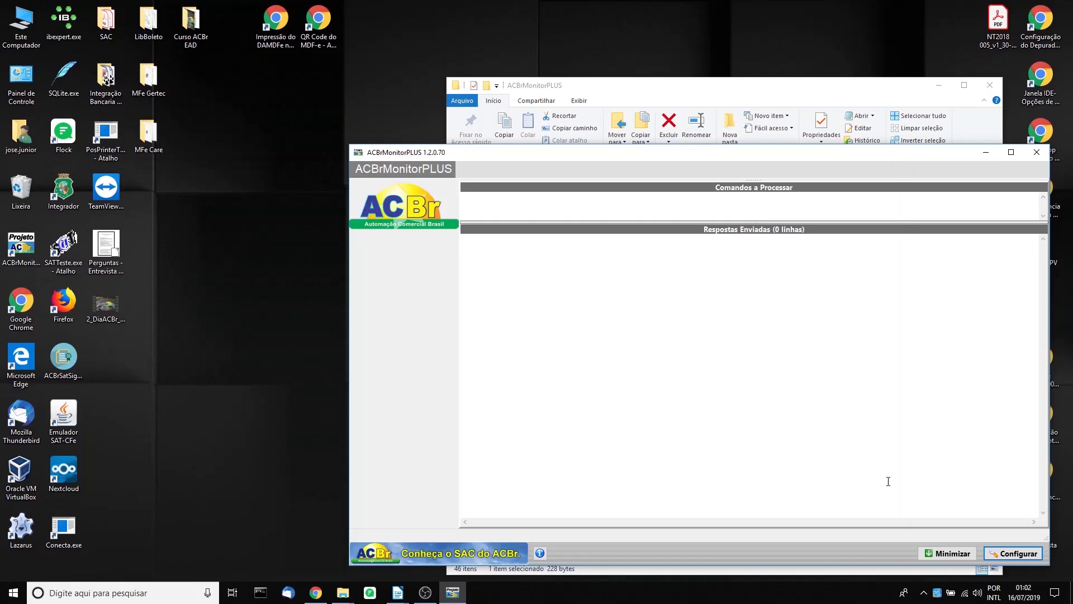
left_click(959, 554)
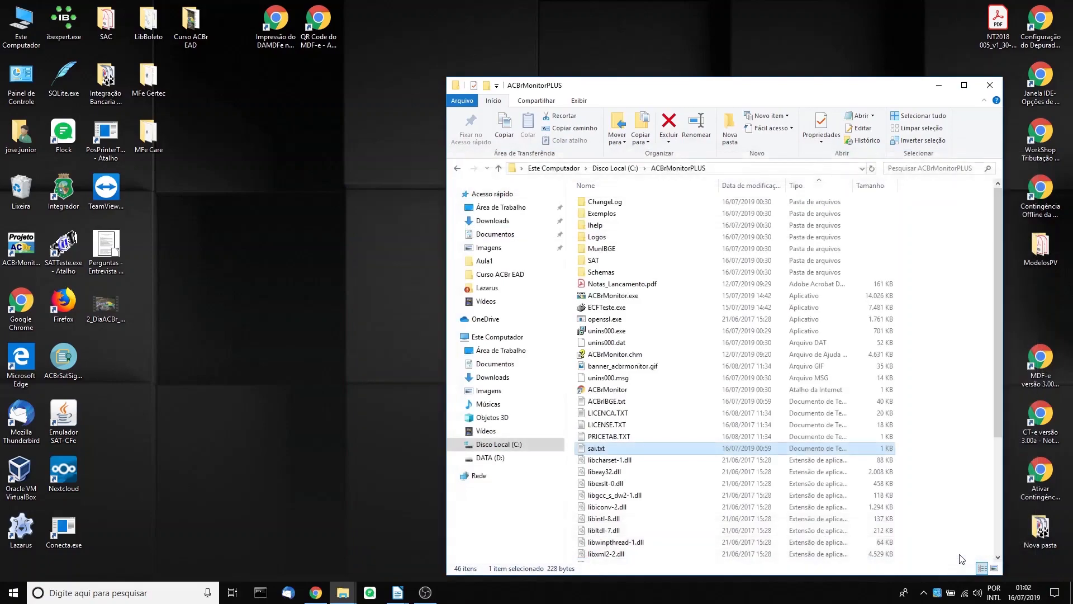